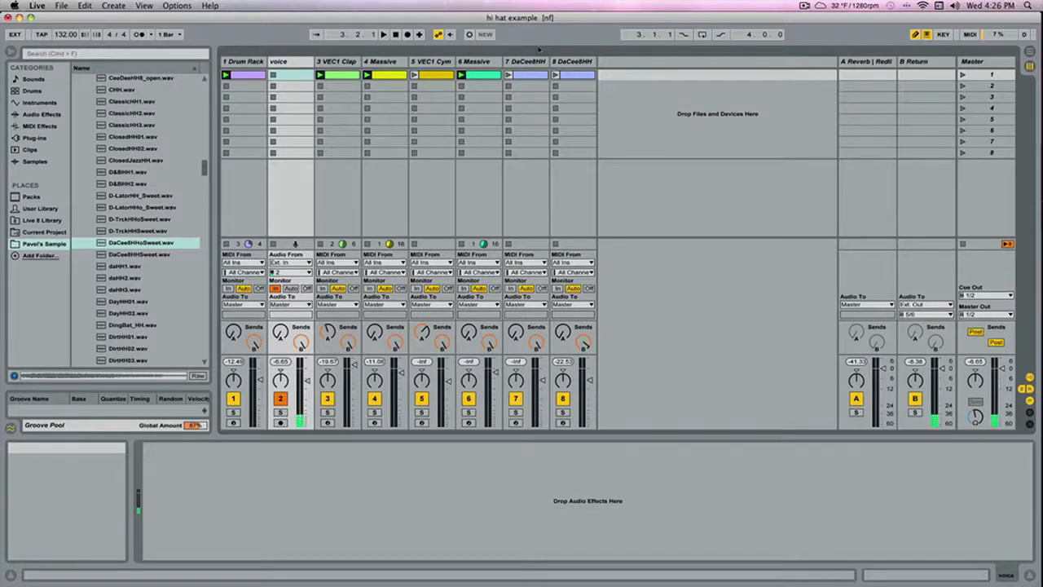
Add a Sampler on a new MIDI track and load the sample DaCee8HHoSweet.wav into it.
left_click(562, 61)
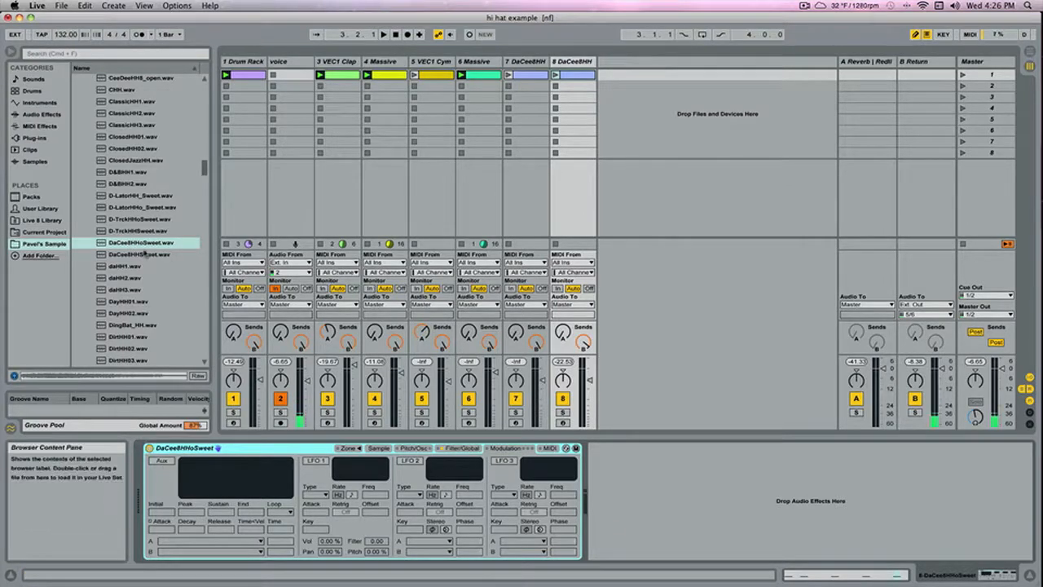
left_click(45, 104)
left_click(138, 138)
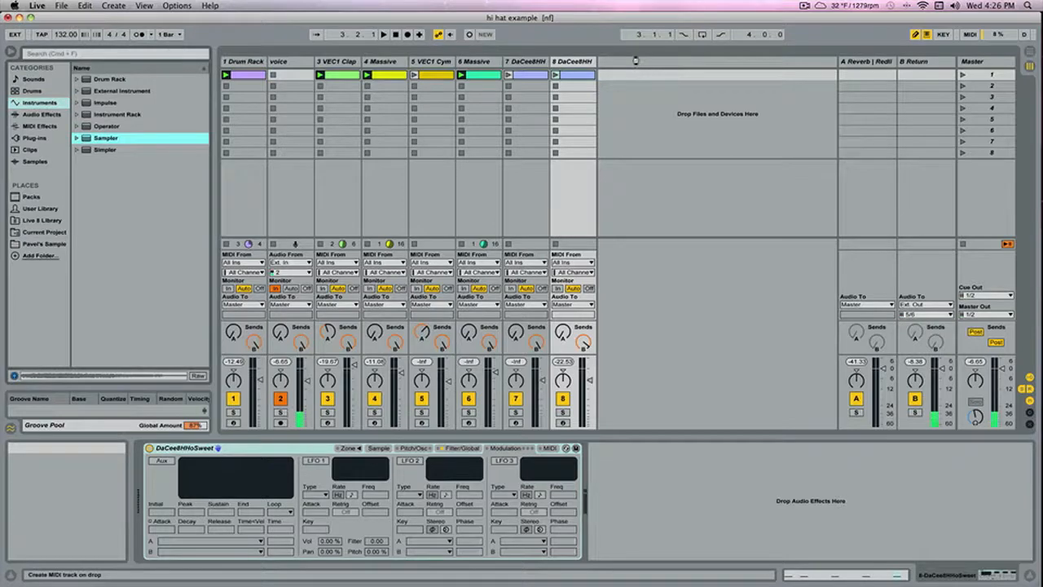
left_click_drag(635, 61, 629, 63)
left_click(44, 243)
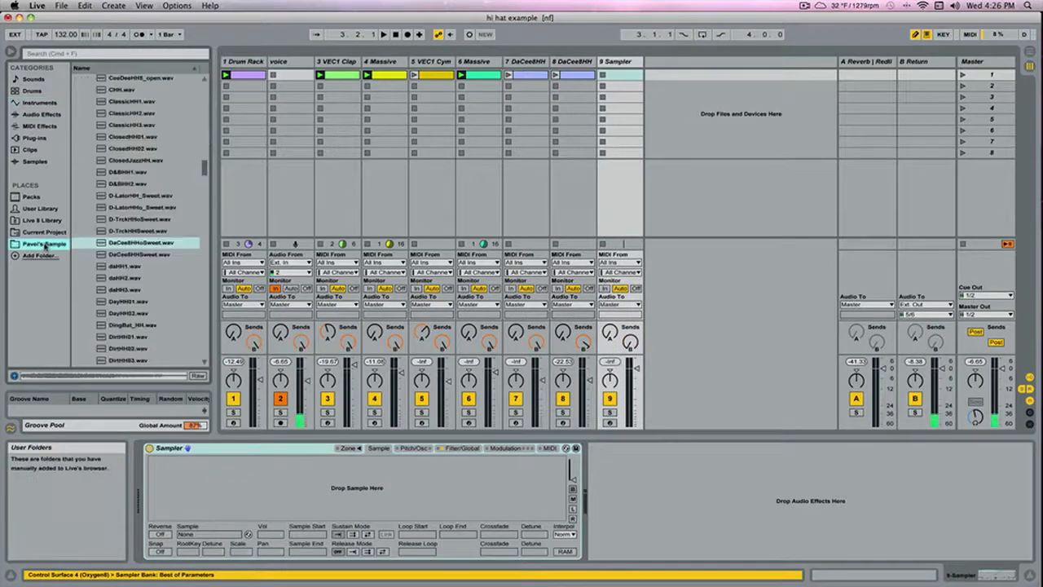
left_click(134, 242)
left_click_drag(390, 155, 441, 489)
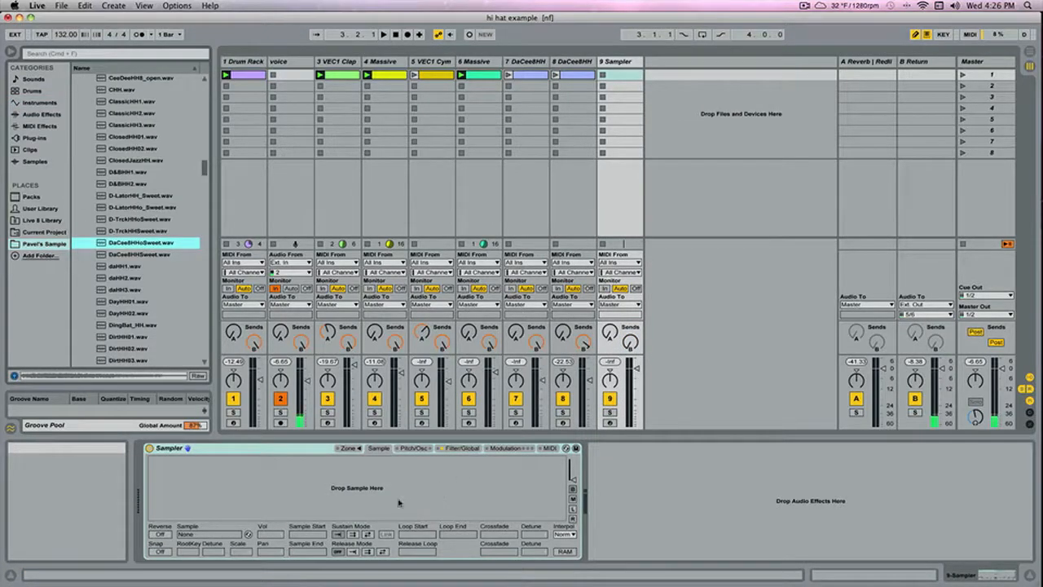
Create a one-bar MIDI clip on the new track with send B raised, and draw C3 sixteenth notes at 1.1.1 and 1.1.3.
double_click(635, 75)
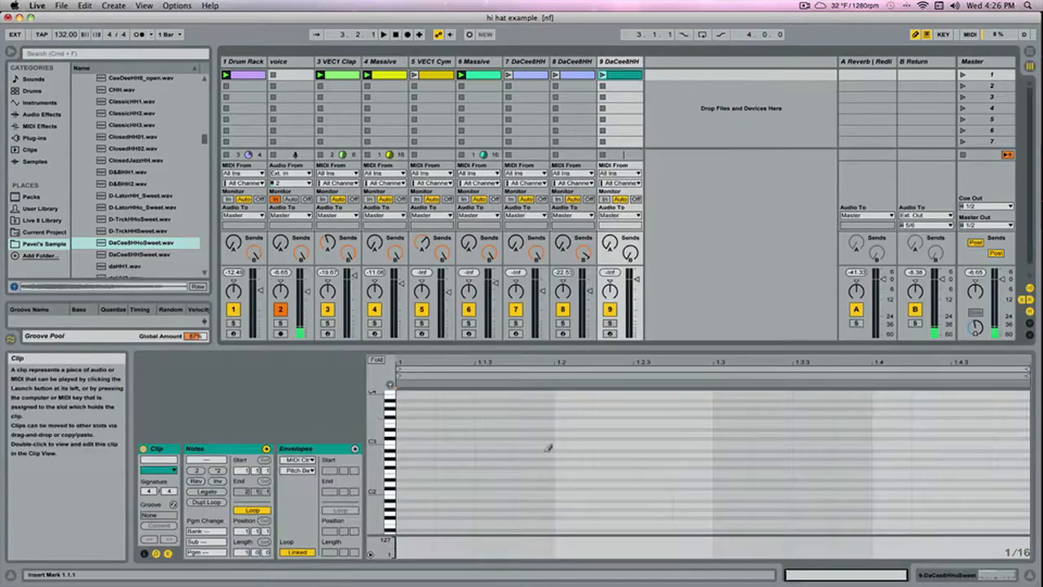
left_click(631, 248)
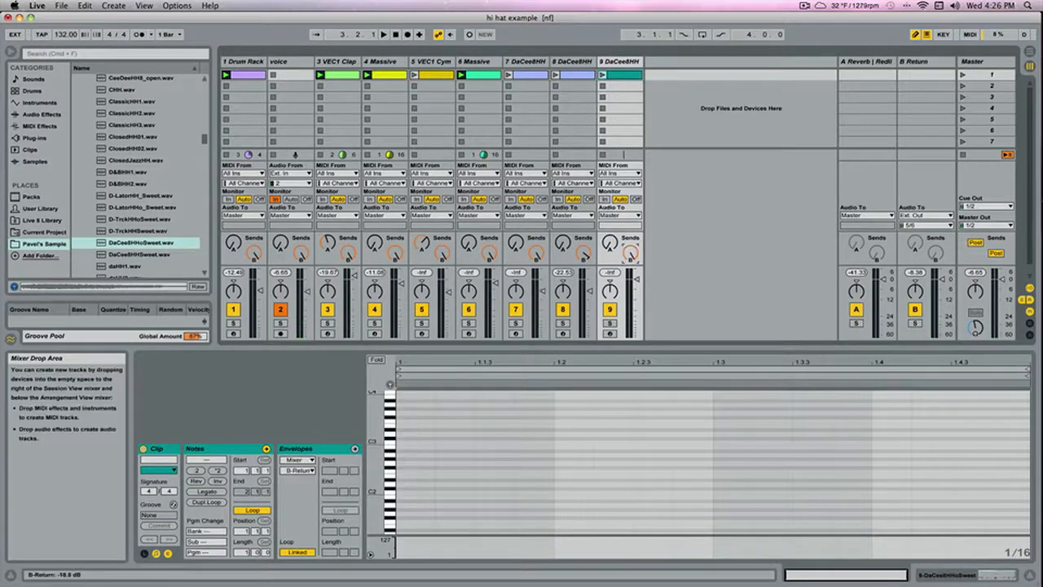
left_click(414, 440)
left_click(493, 441)
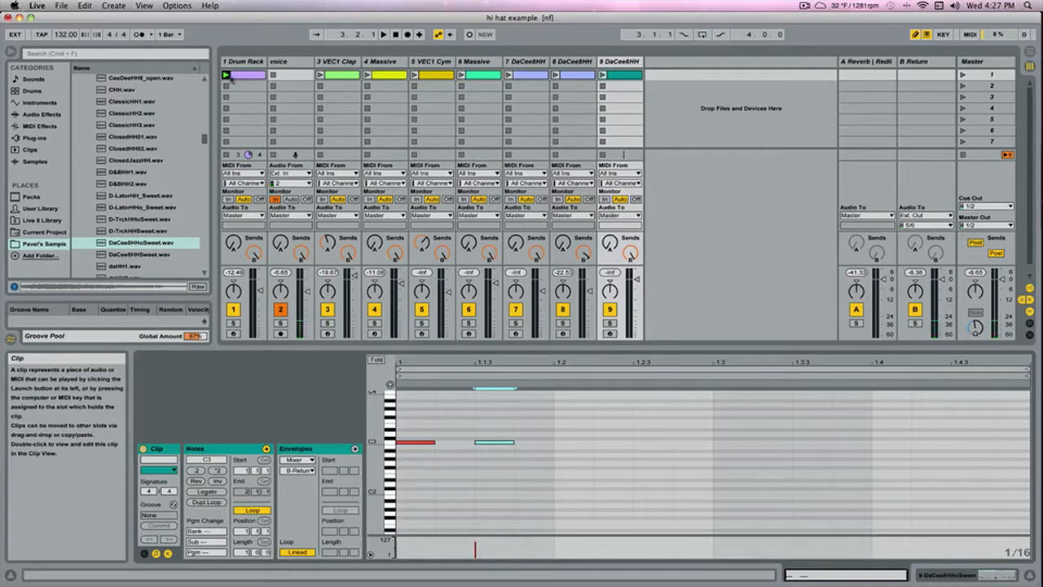
Launch the Drum Rack and VEC1 Clap clips, and shorten the clap's three quiet lead-in B2 notes with grid snapping off.
left_click(227, 74)
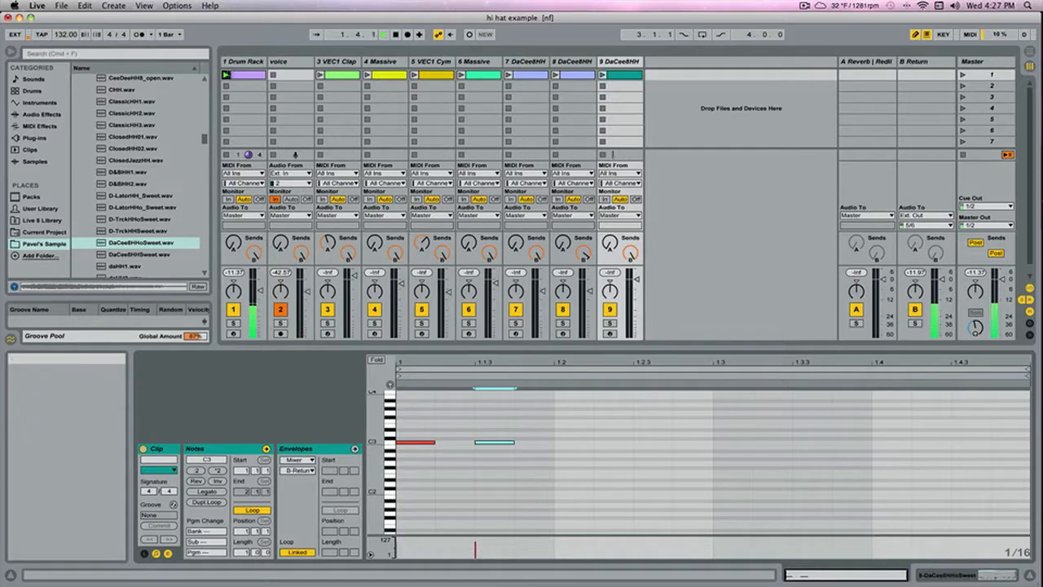
left_click(321, 75)
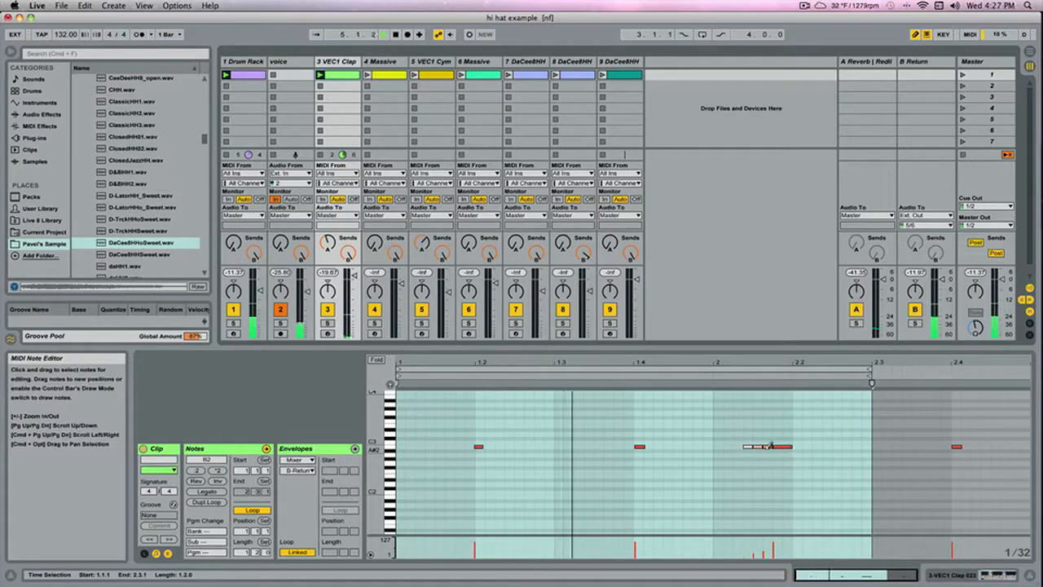
key("b")
mouse_move(745, 436)
left_mouse_down()
mouse_move(767, 452)
mouse_move(745, 446)
left_mouse_up()
key("super+4")
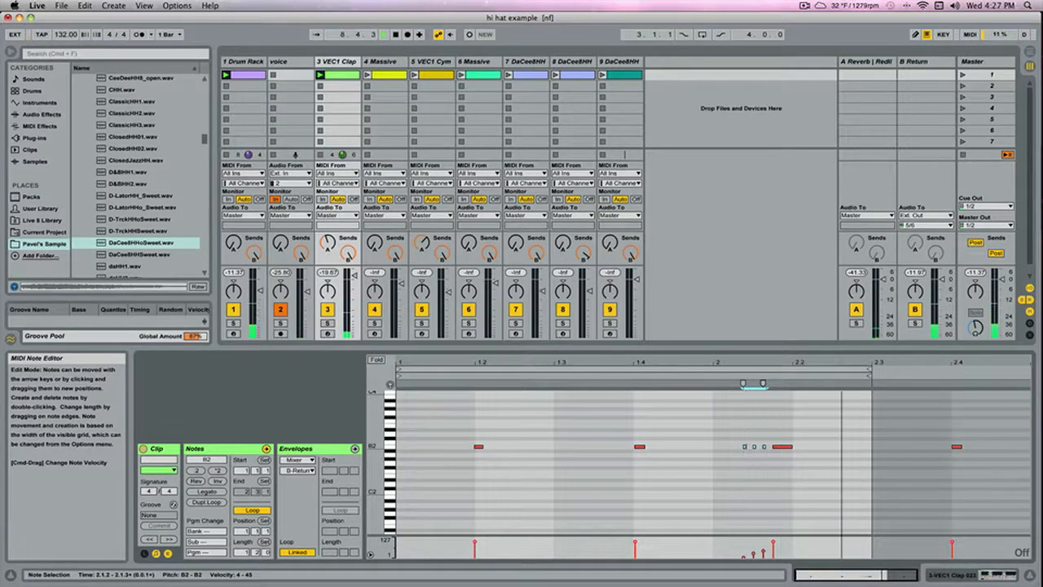
Open the clap track's Sampler filter and global settings and adjust the decay point of its volume envelope.
double_click(350, 62)
left_click_drag(492, 494, 492, 493)
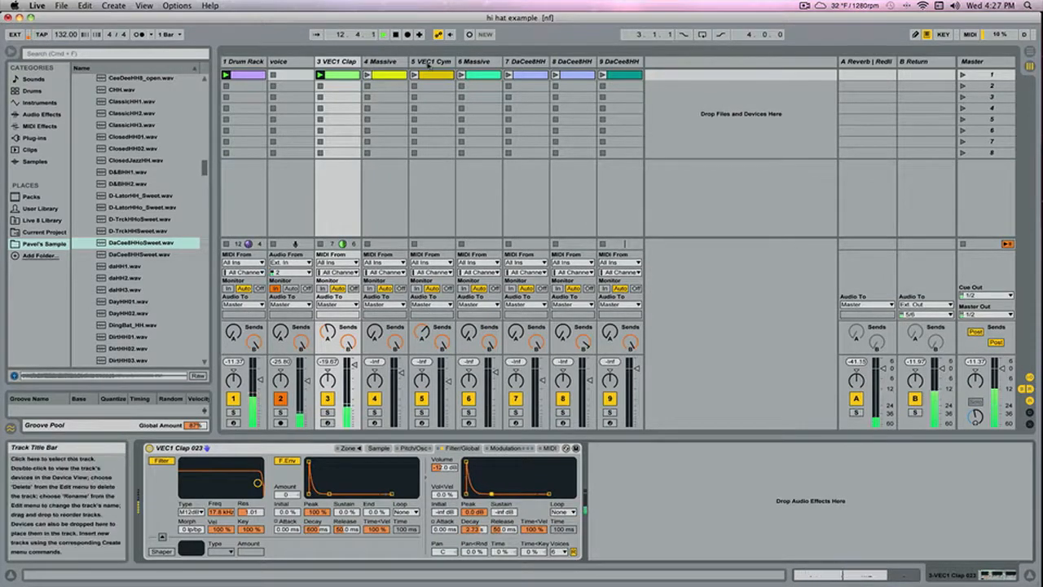
Launch the VEC1 Cymbals clip with its notes open in the editor, and lower that track's volume slightly.
left_click(422, 76)
left_click(380, 72)
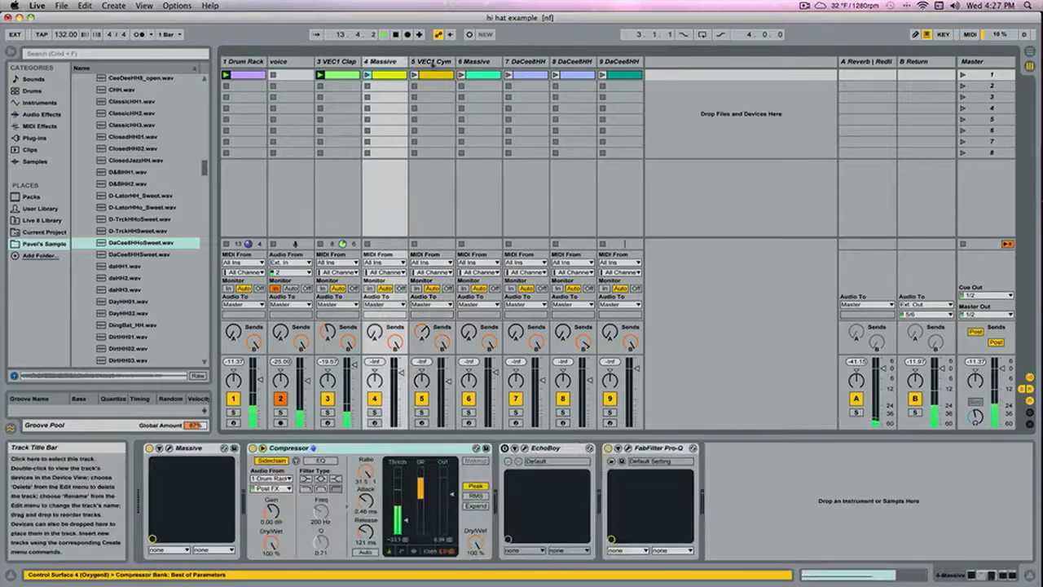
left_click(426, 62)
double_click(434, 75)
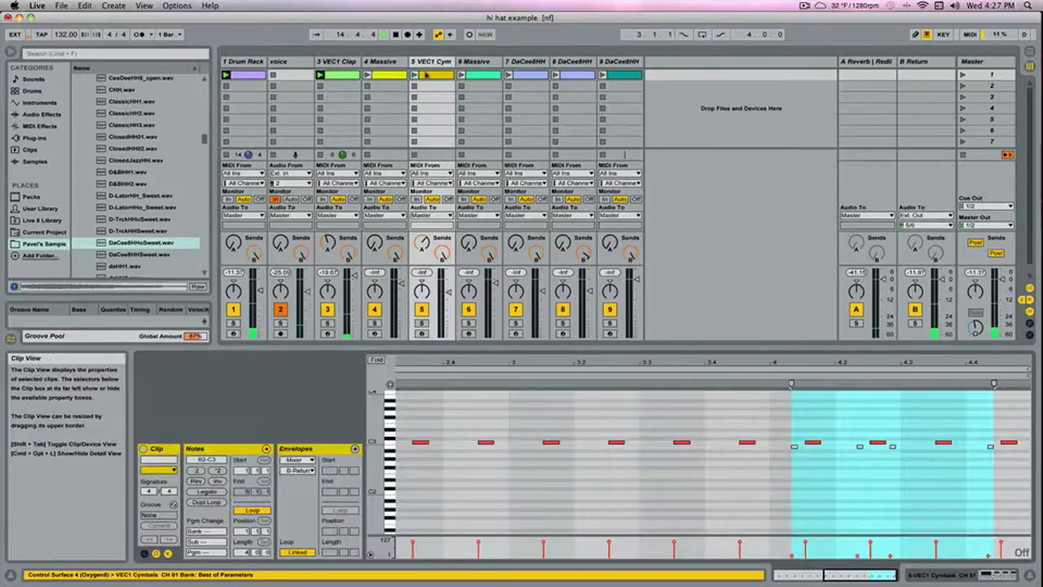
left_click(414, 87)
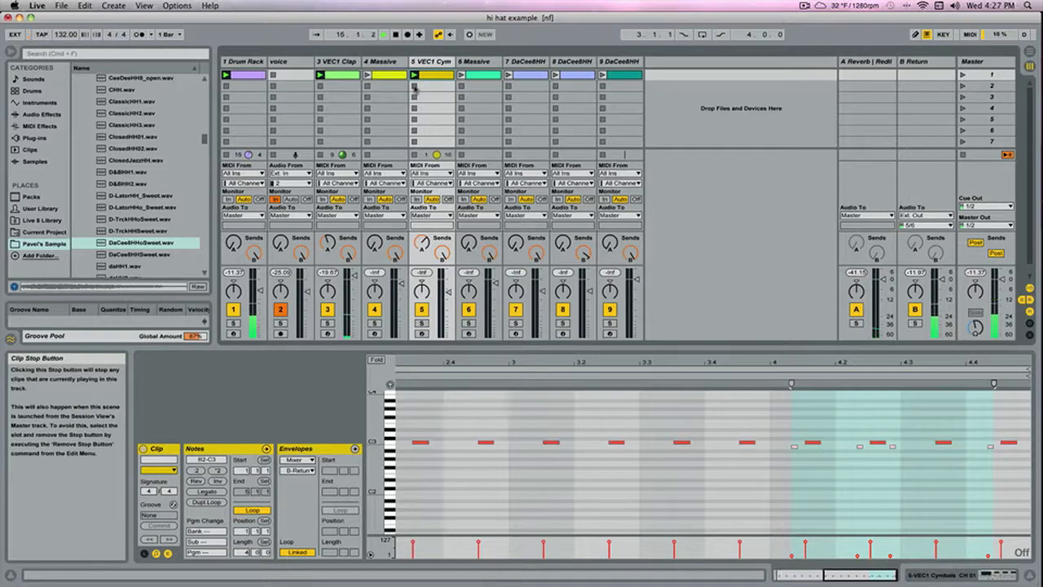
left_click_drag(448, 292, 448, 298)
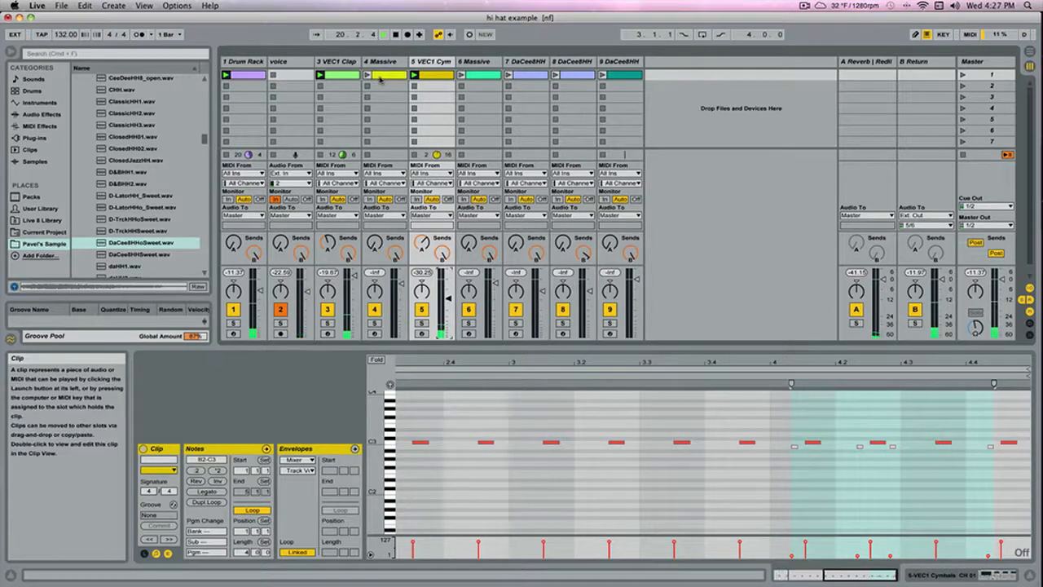
Launch the new hi-hat clip on track 9 and add C3 sixteenth notes at 1.2.3 and 1.3.3.
left_click(613, 76)
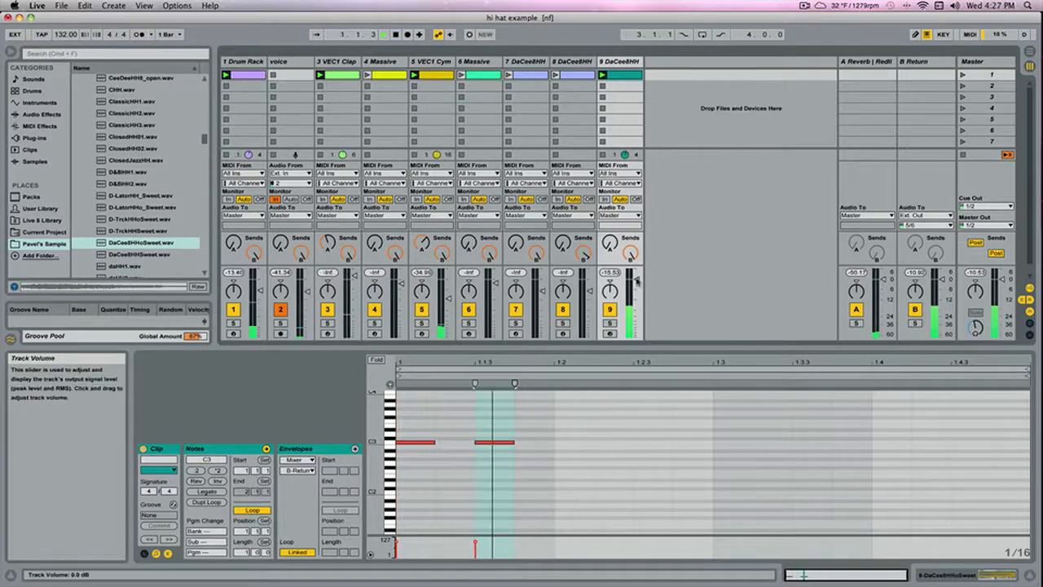
left_click(650, 441)
left_click(776, 441)
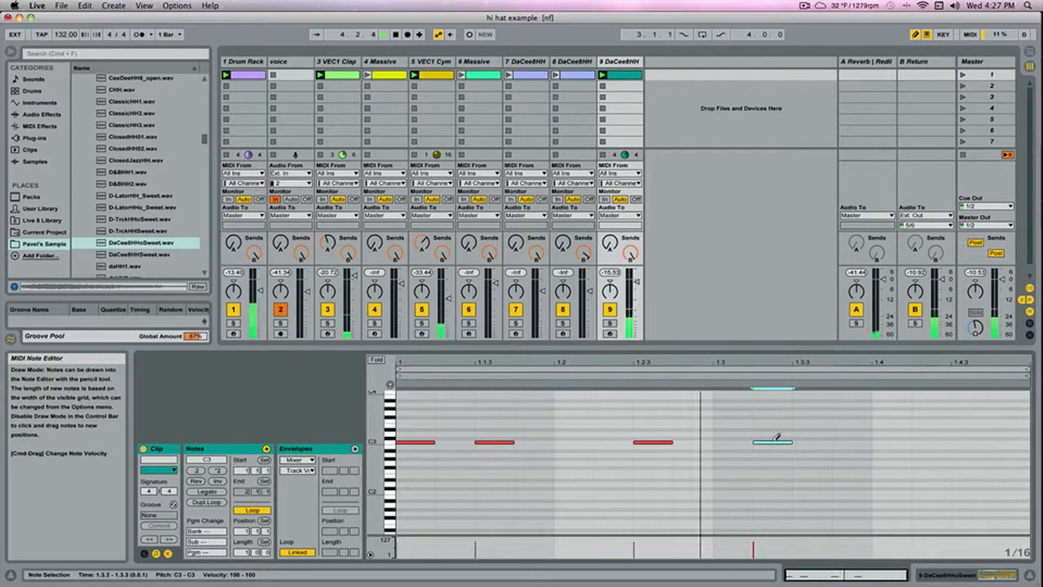
left_click_drag(776, 437, 809, 439)
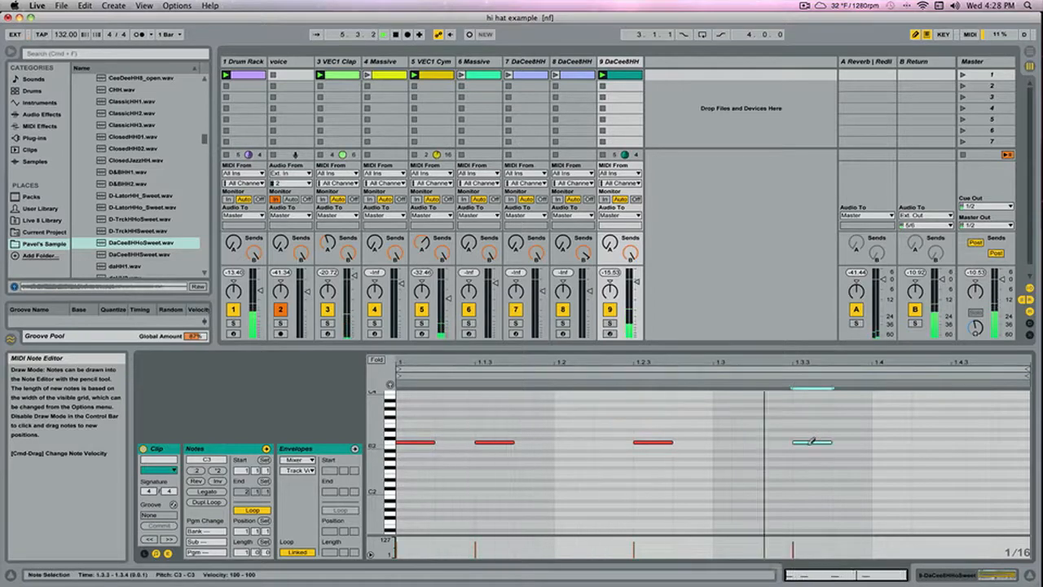
Leave Draw Mode and shorten the hi-hat note at 1.2.3 to half its length.
key("super+b")
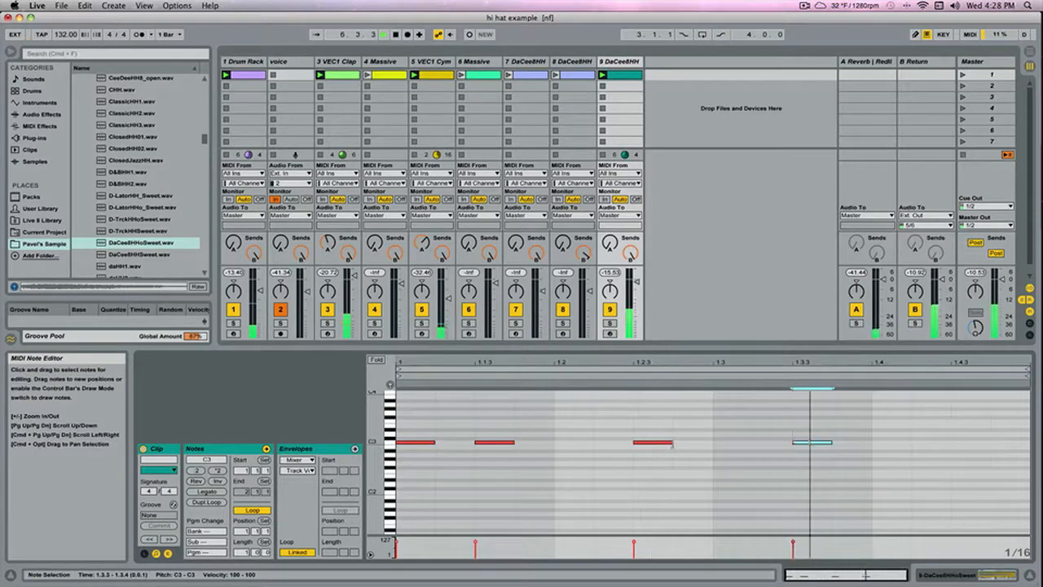
left_click(663, 442)
left_click_drag(663, 444, 652, 442)
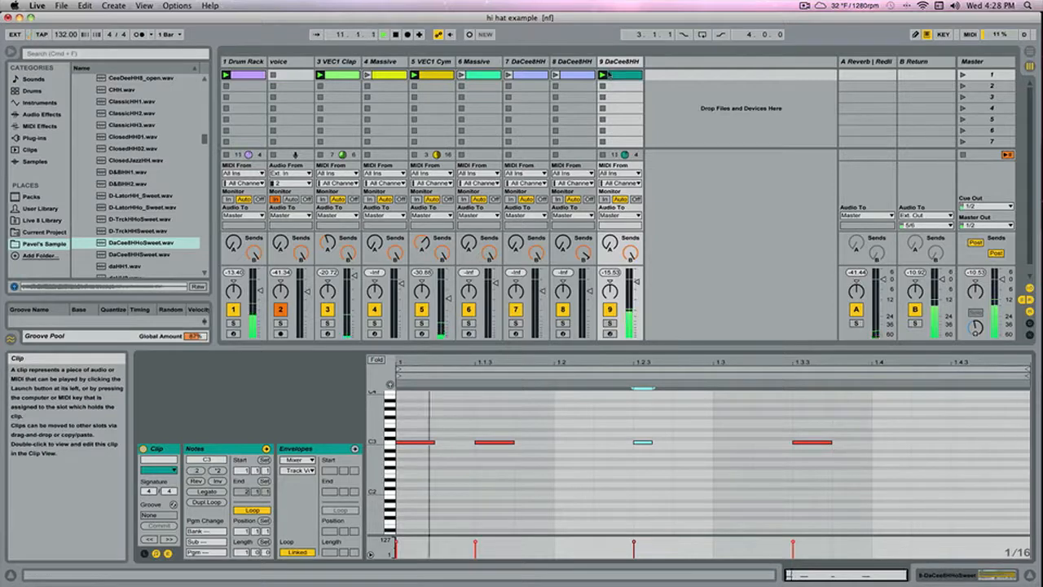
Launch the clips on Massive tracks 4 and 6, and set the volume of track 9 to -1.8 dB and track 6 to -3.4 dB.
left_click(480, 75)
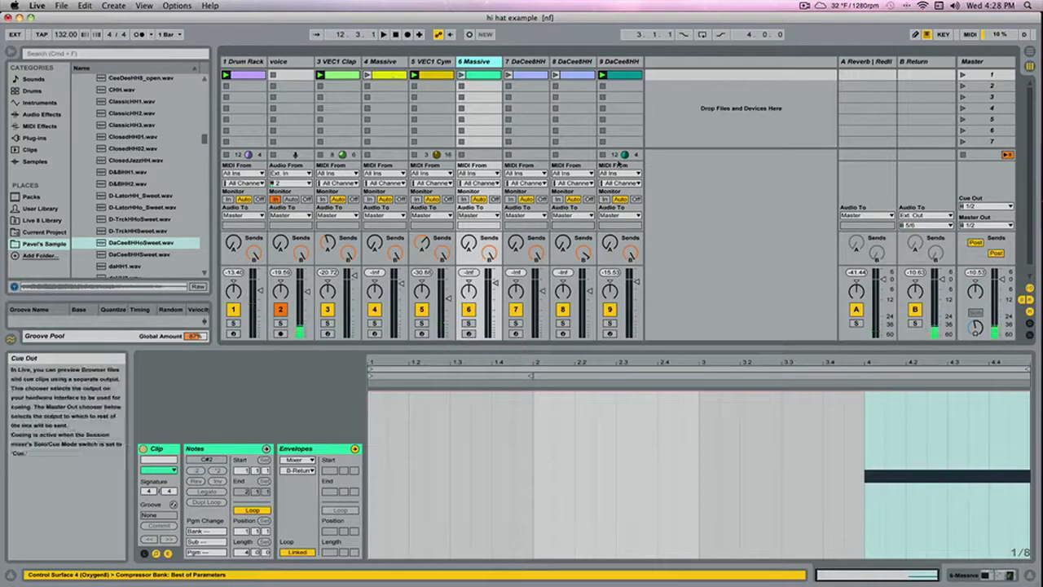
left_click(371, 75)
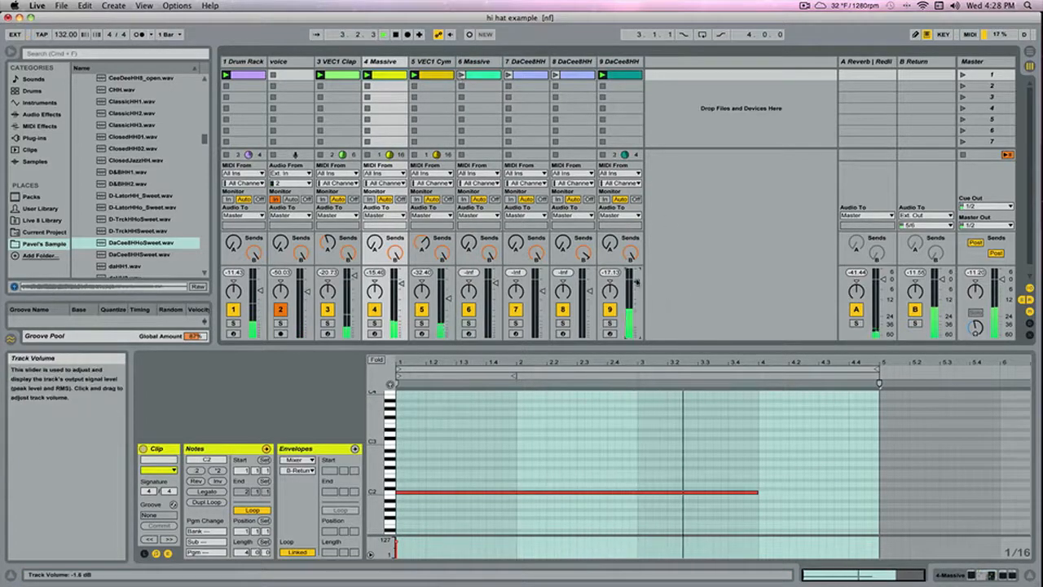
left_click(462, 75)
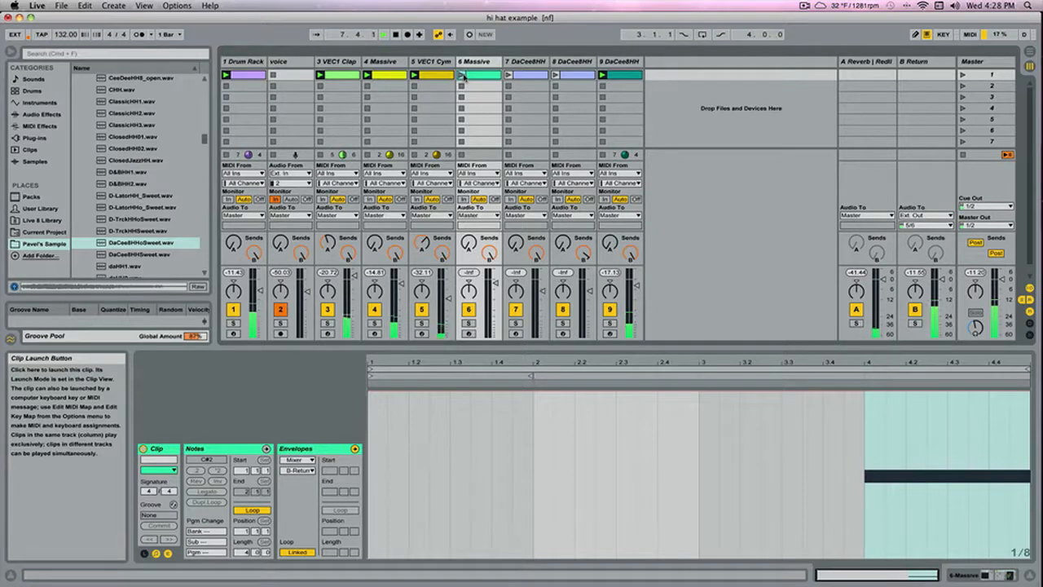
left_click(462, 76)
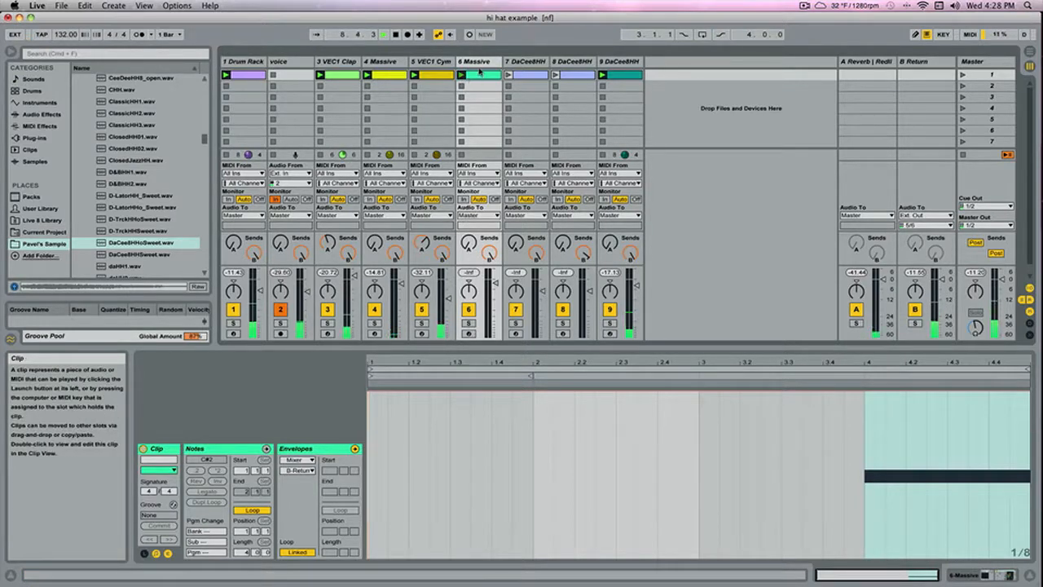
left_click(483, 63)
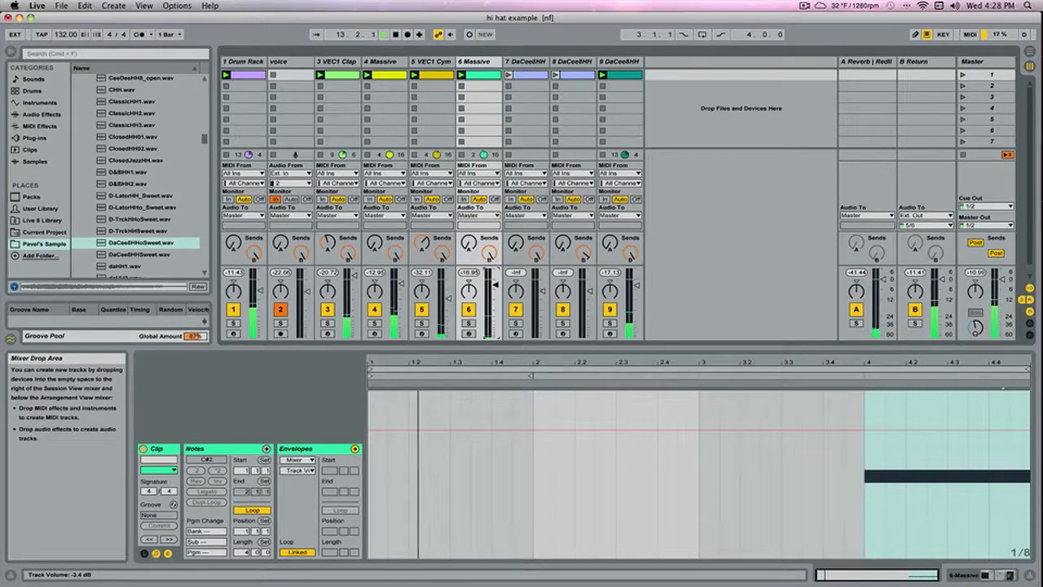
Enable LFO 1 in the modulation settings of track 9's hi-hat Sampler and set its filter amount to 24.0.
double_click(627, 62)
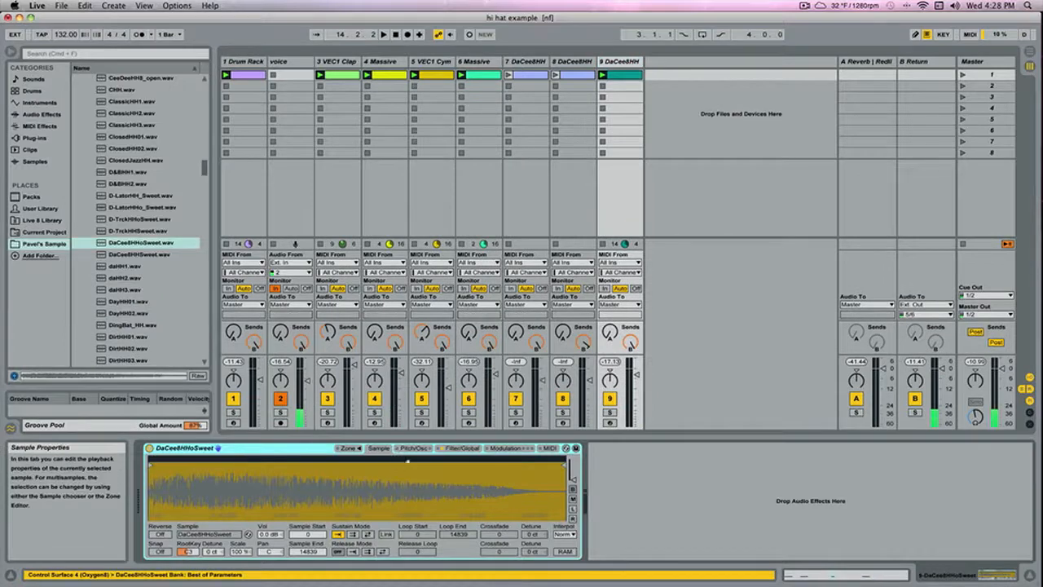
left_click(456, 449)
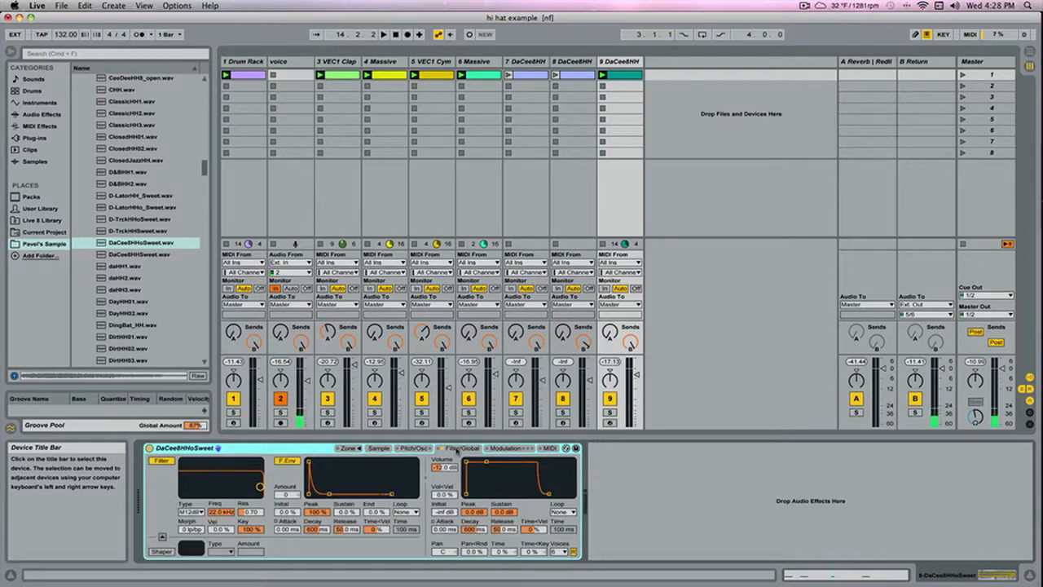
left_click(411, 449)
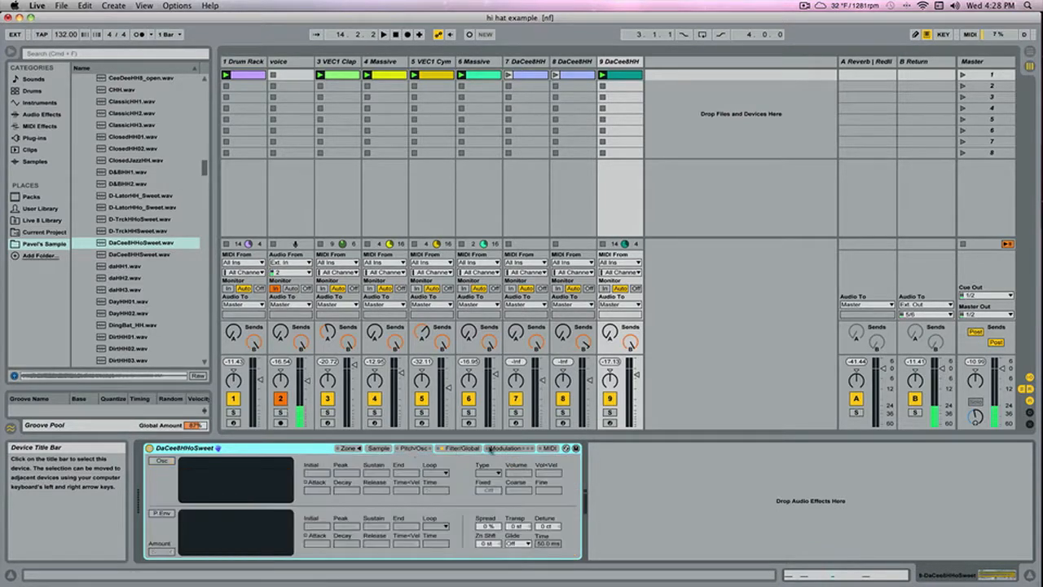
left_click(493, 449)
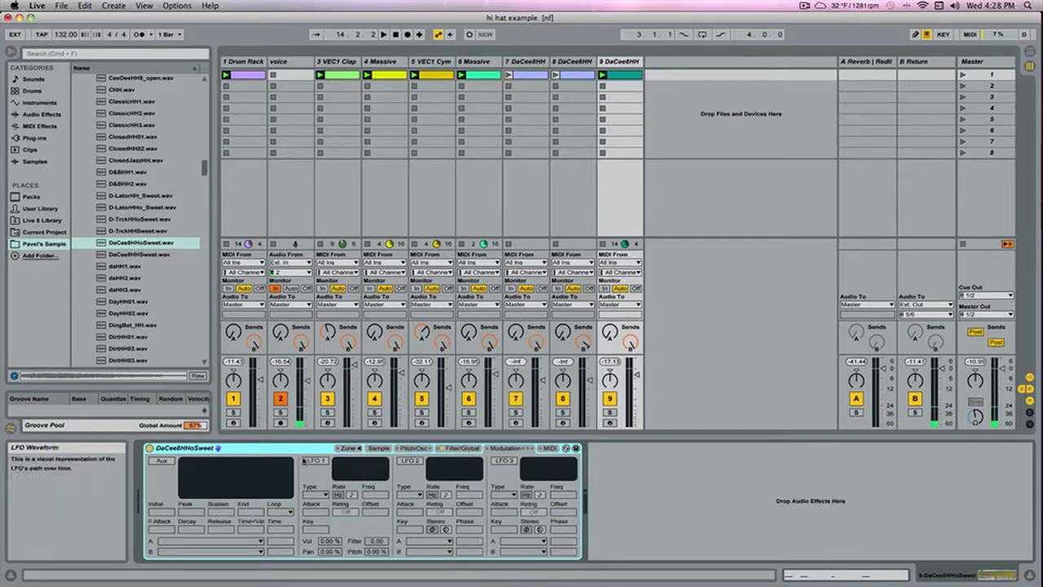
left_click(316, 460)
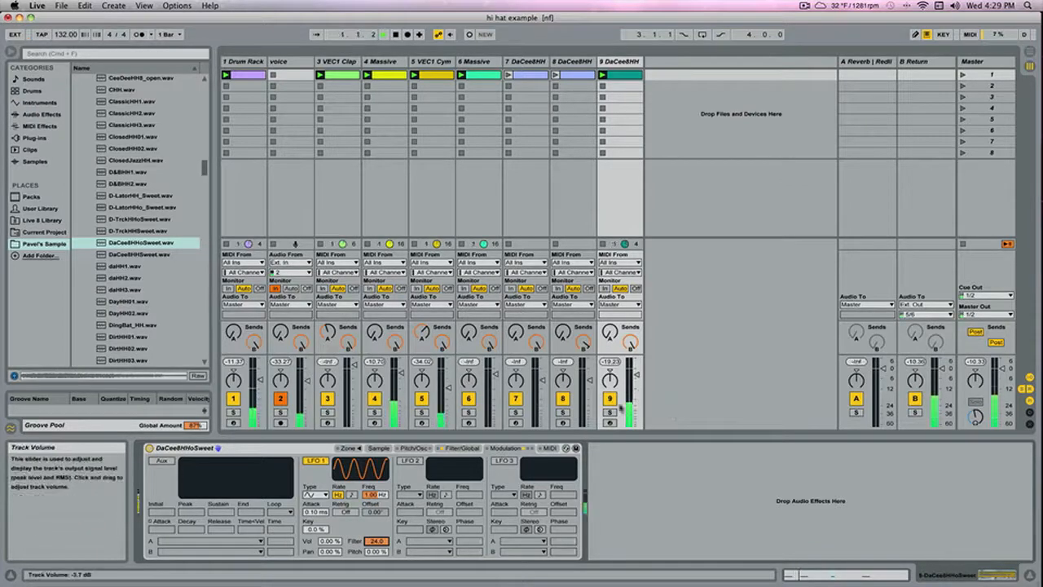
Audition the hi-hat track in solo, and try slow and fast LFO 1 rates before setting the frequency to 1.59 Hz.
left_click(609, 411)
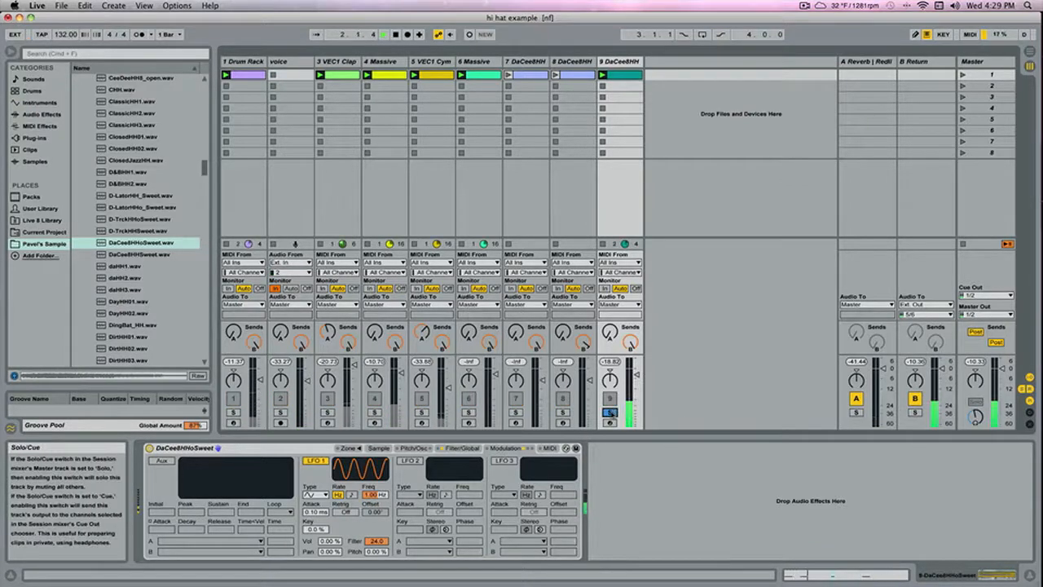
left_click(609, 412)
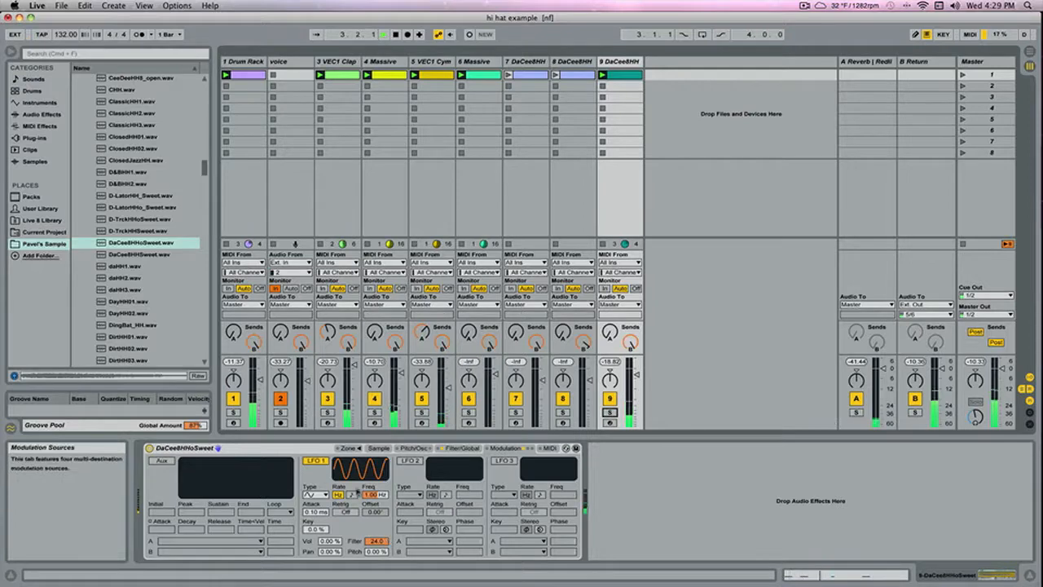
left_click_drag(375, 498, 376, 554)
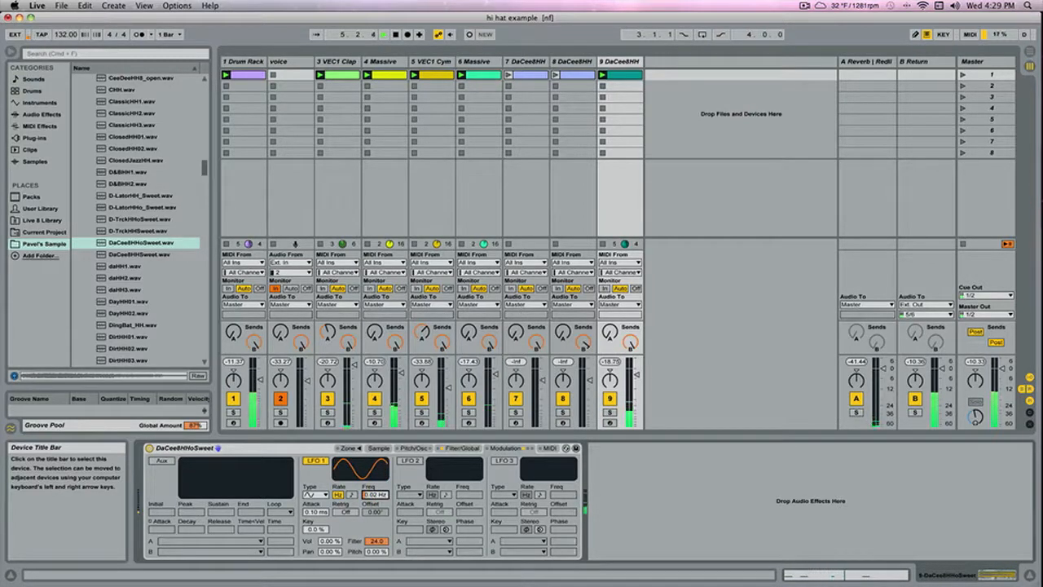
left_click_drag(375, 494, 376, 408)
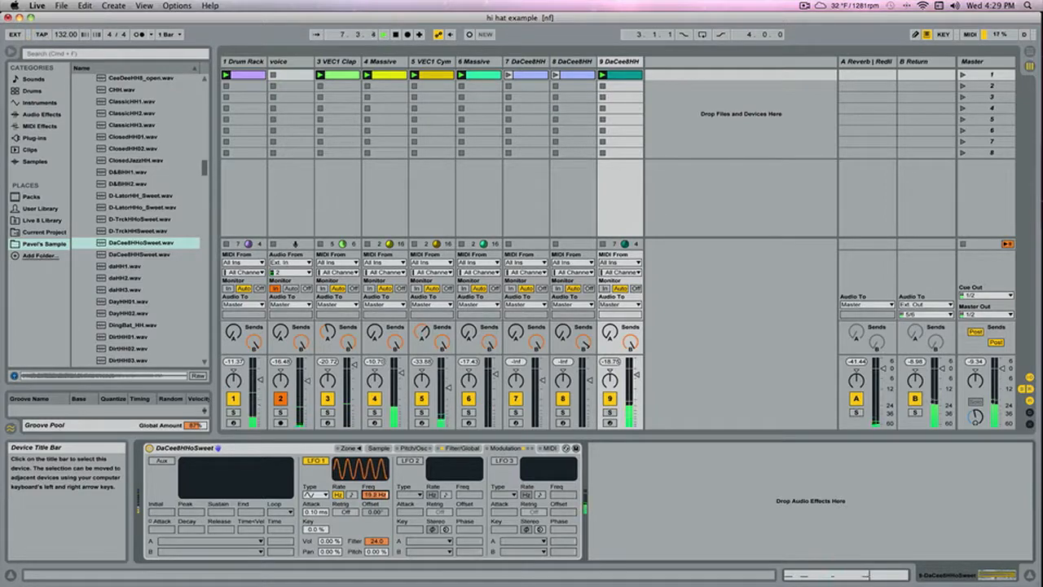
left_click_drag(375, 494, 375, 527)
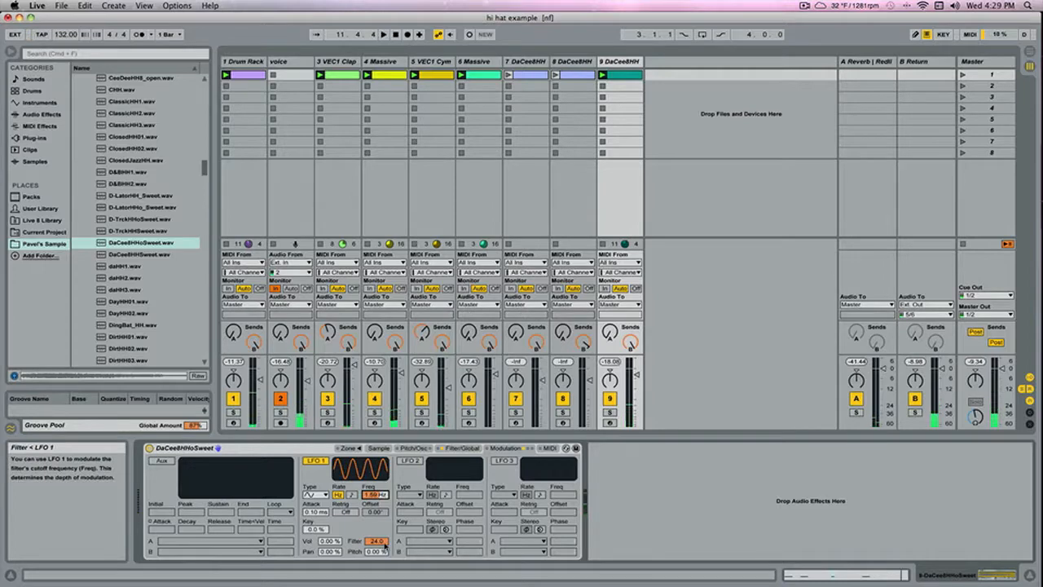
Set LFO 1's filter amount to 12.6 and pitch amount to 8.81% in track 9's hi-hat Sampler, auditioning the loop.
left_click(385, 544)
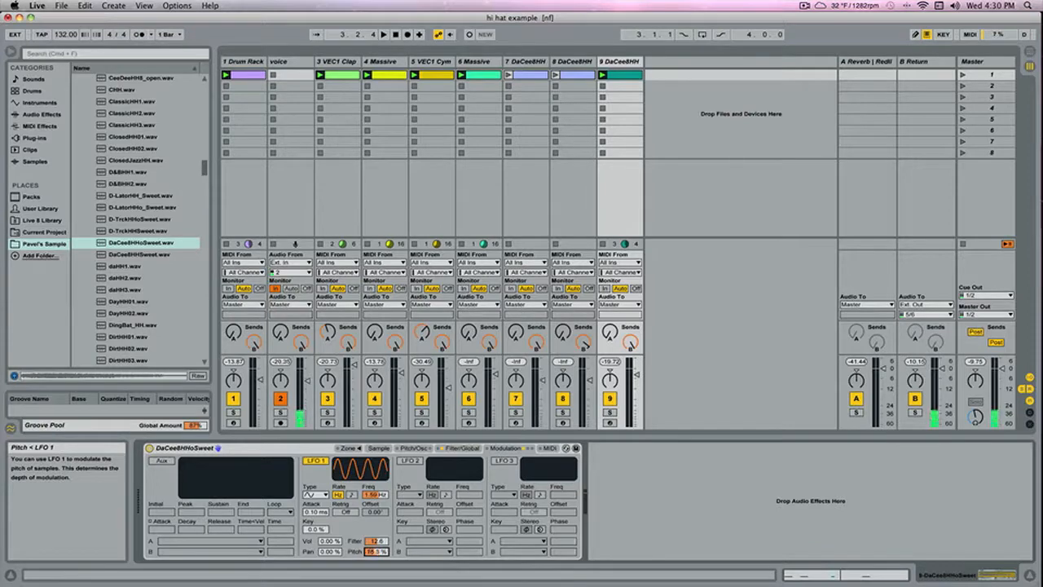
key("space")
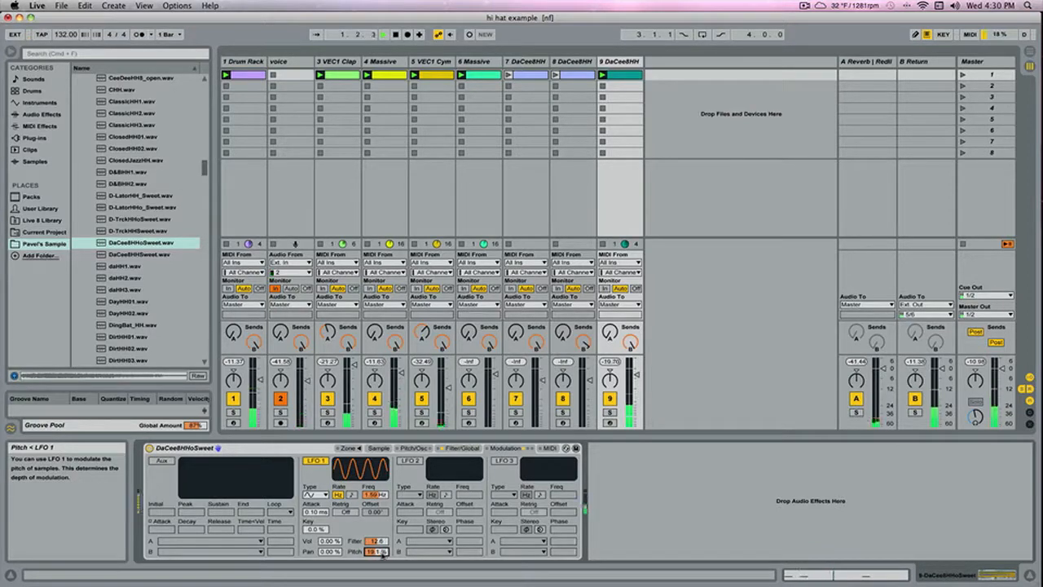
left_click_drag(381, 554, 381, 561)
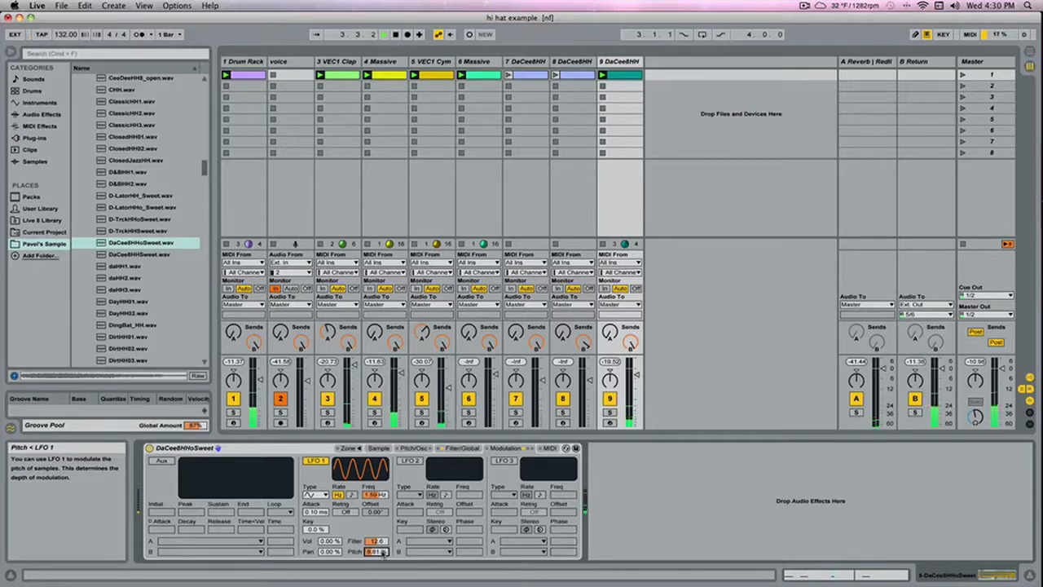
Enable LFO 2 with retrigger off, and route its destination A to Sample Offset with an amount of 100.
left_click(413, 461)
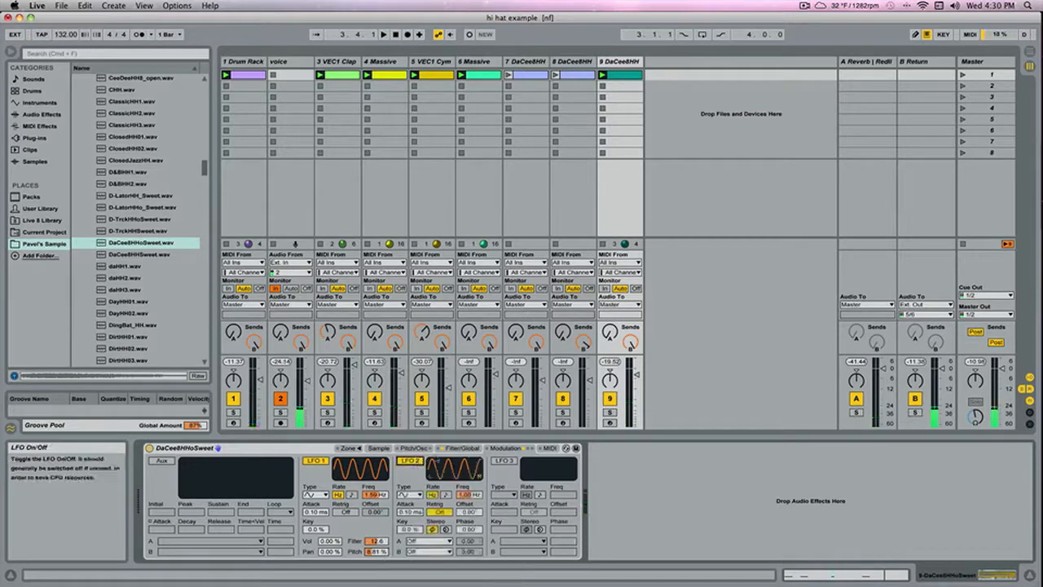
left_click(442, 541)
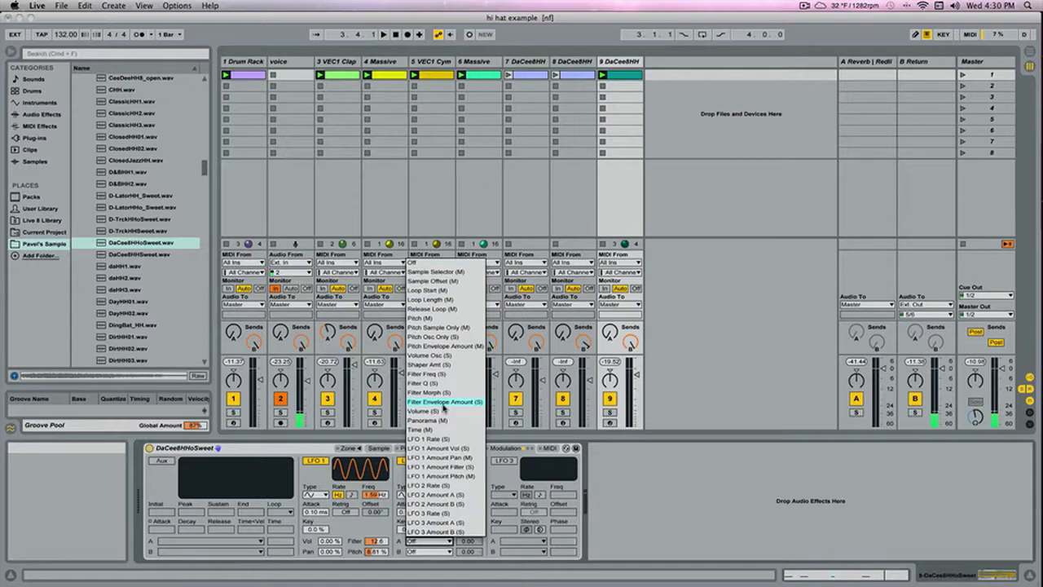
left_click(454, 281)
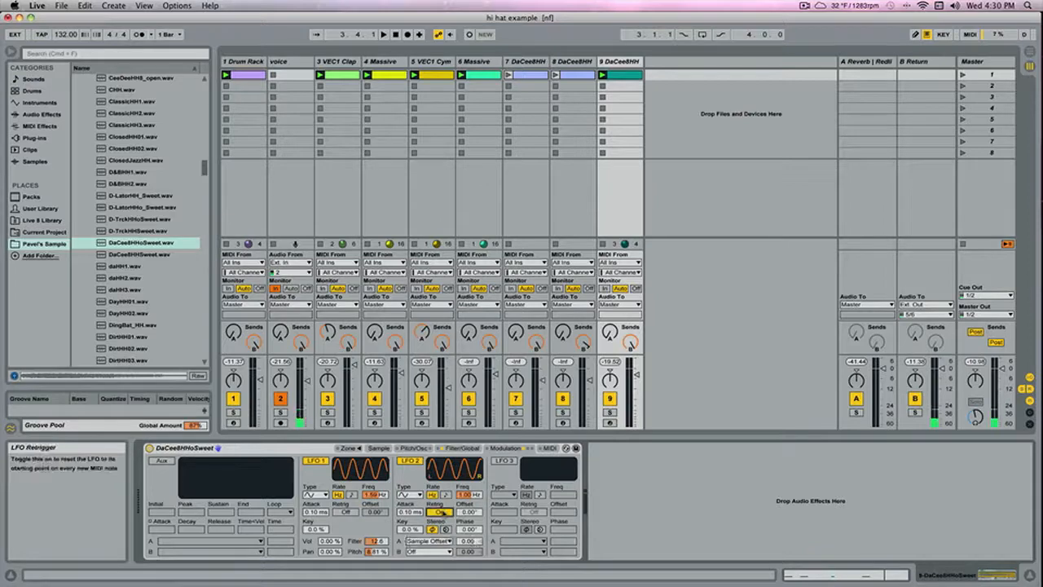
left_click_drag(476, 544, 476, 514)
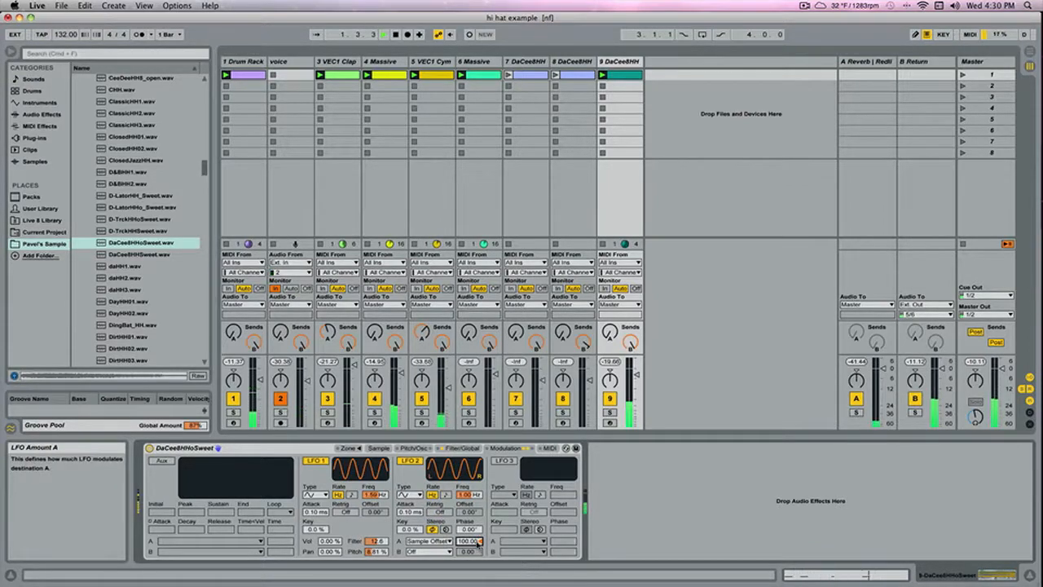
Audition very slow and fast LFO 2 rates on the sample offset, and set the frequency to 0.33 Hz.
left_click_drag(468, 494, 468, 529)
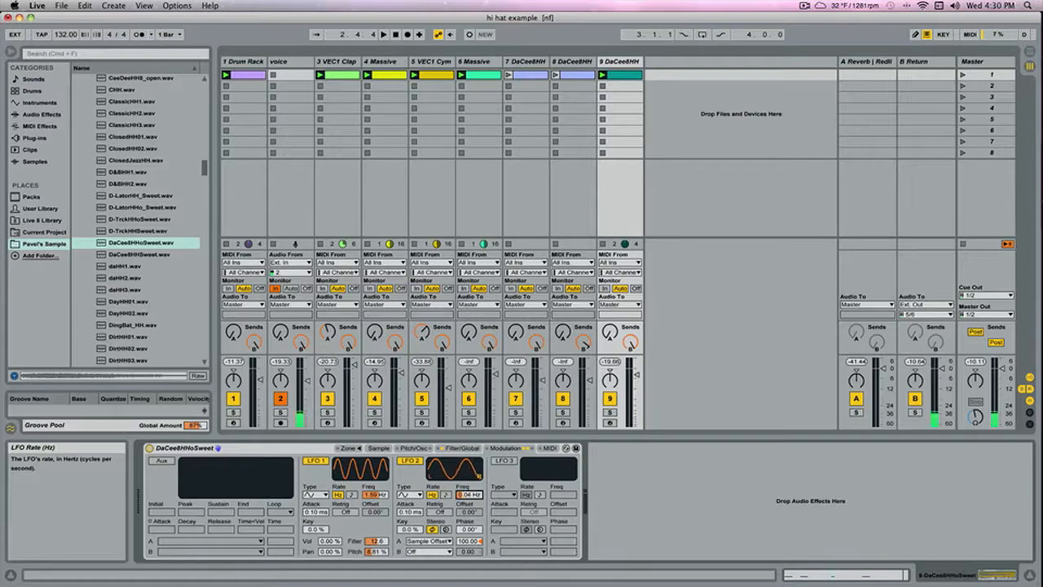
key("space")
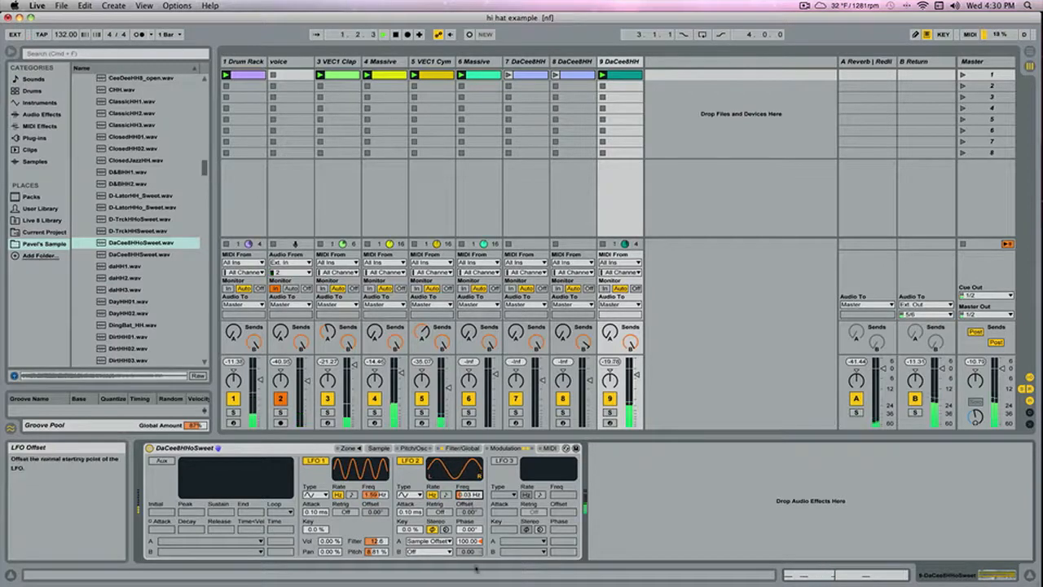
left_click_drag(475, 495, 475, 464)
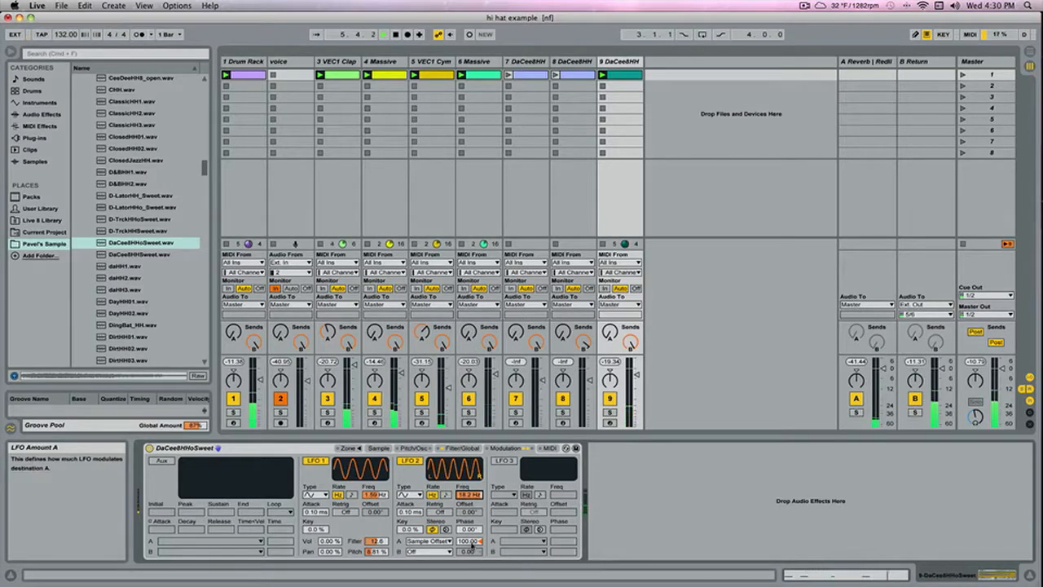
mouse_move(476, 494)
left_mouse_down()
mouse_move(476, 538)
mouse_move(475, 494)
left_mouse_up()
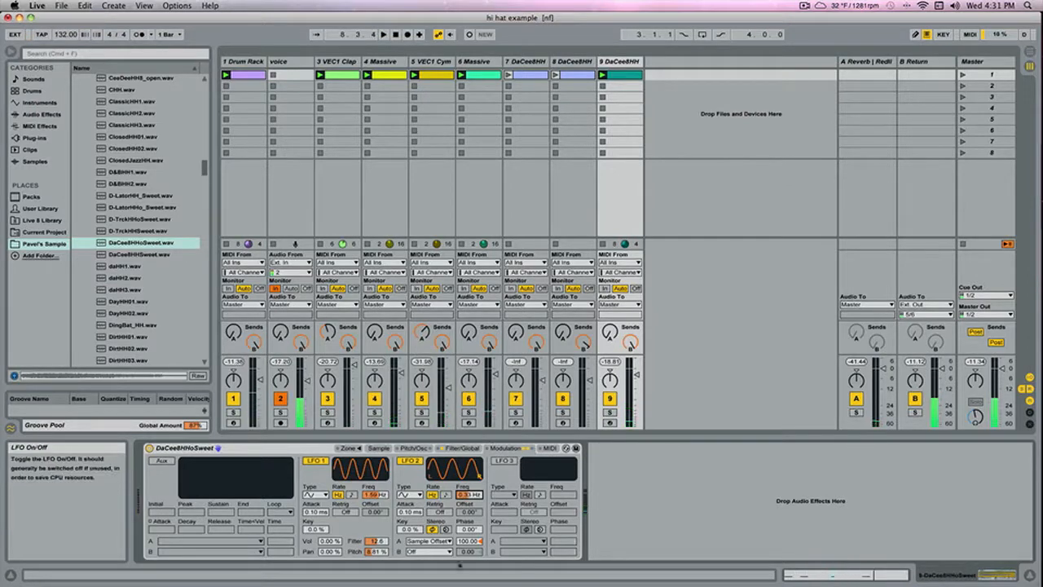
Route LFO 2's destination B to LFO 1 Rate with an amount of 19.40.
left_click(424, 551)
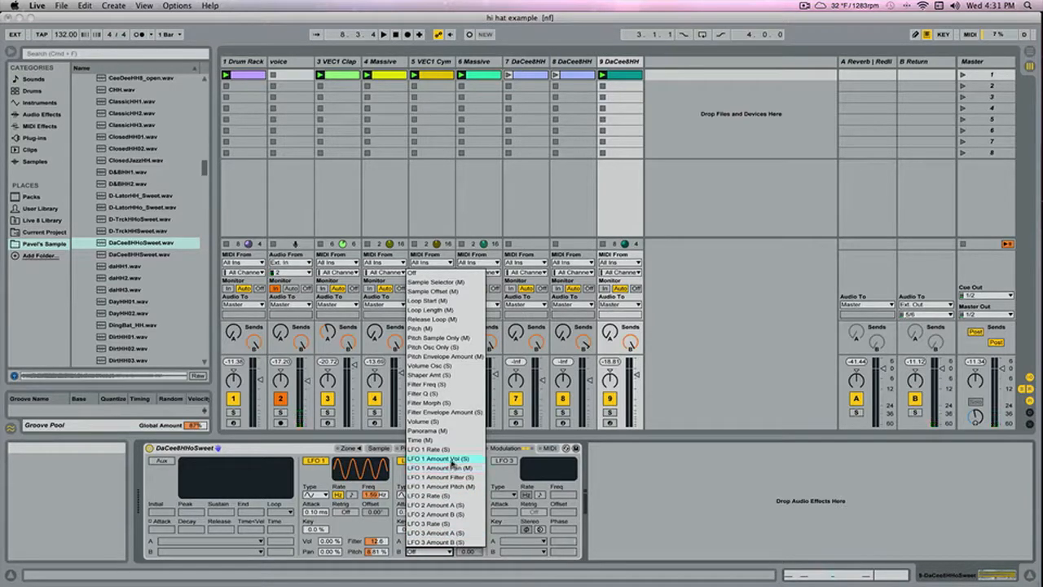
left_click(431, 449)
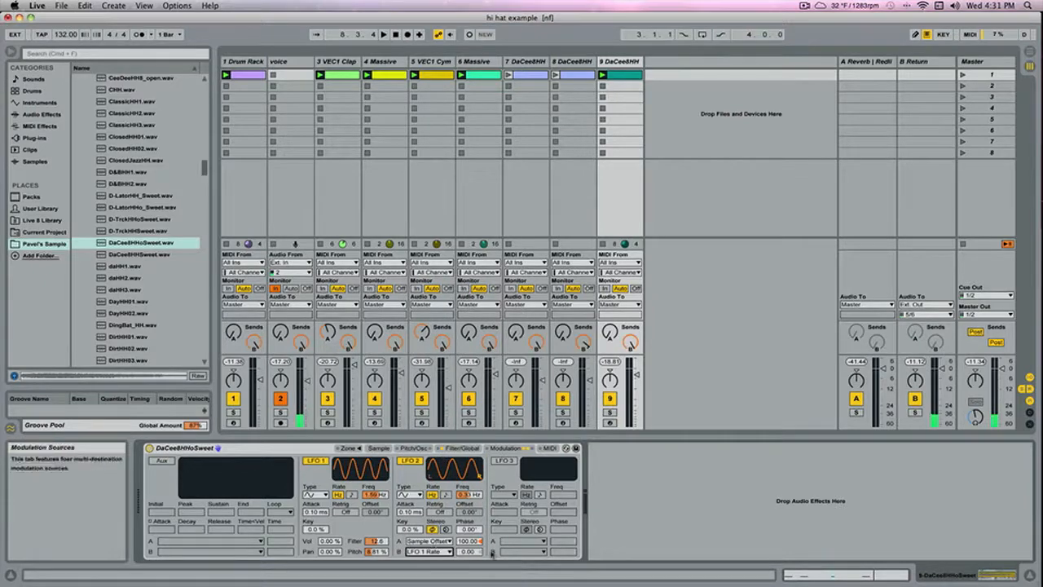
left_click(468, 551)
left_click_drag(468, 551, 470, 554)
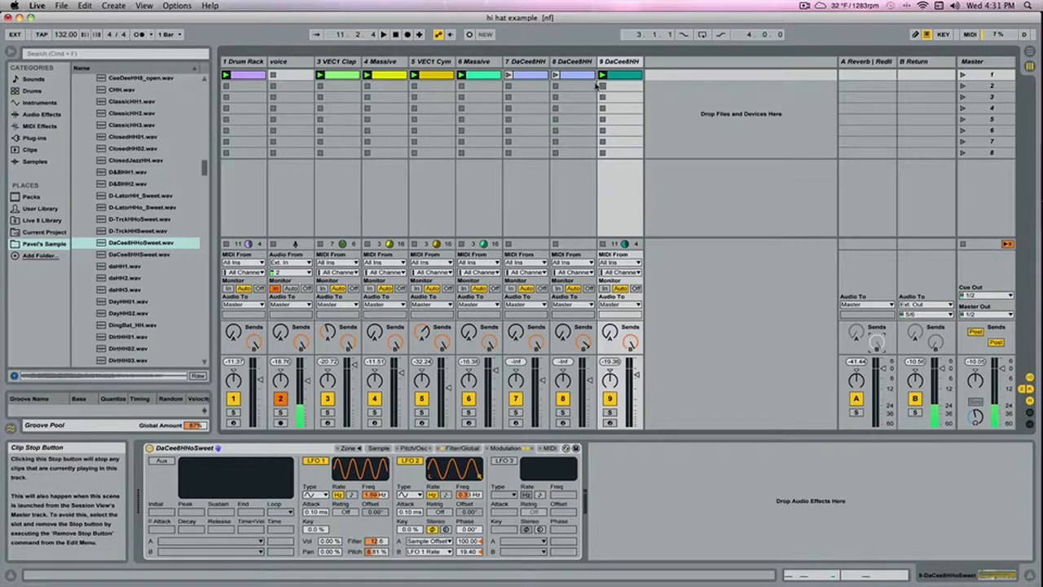
Play the unmodulated hi-hat clip on track 8 for comparison, with track 8 active and track 9 muted.
left_click(579, 63)
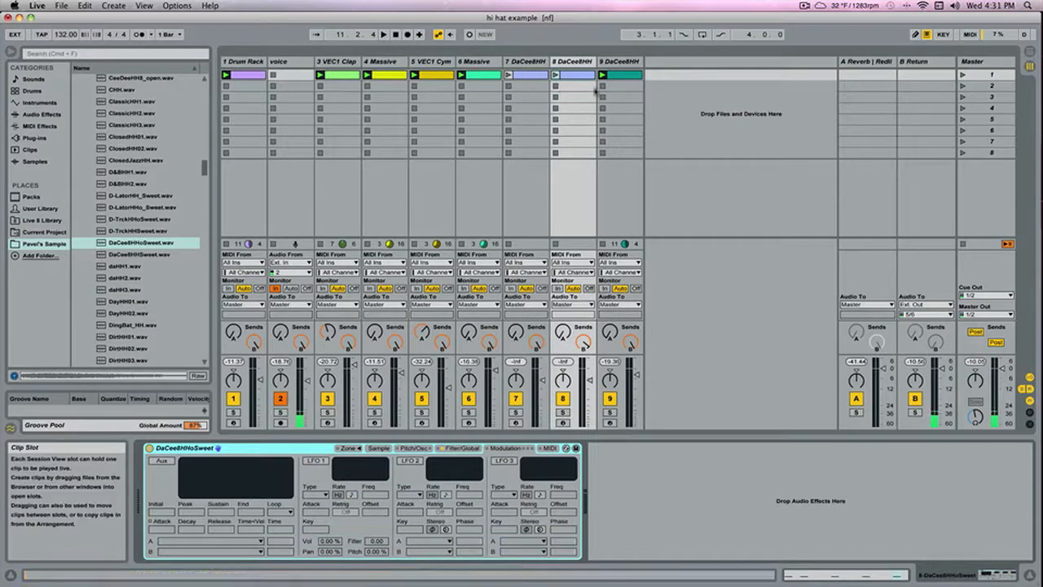
left_click(610, 397)
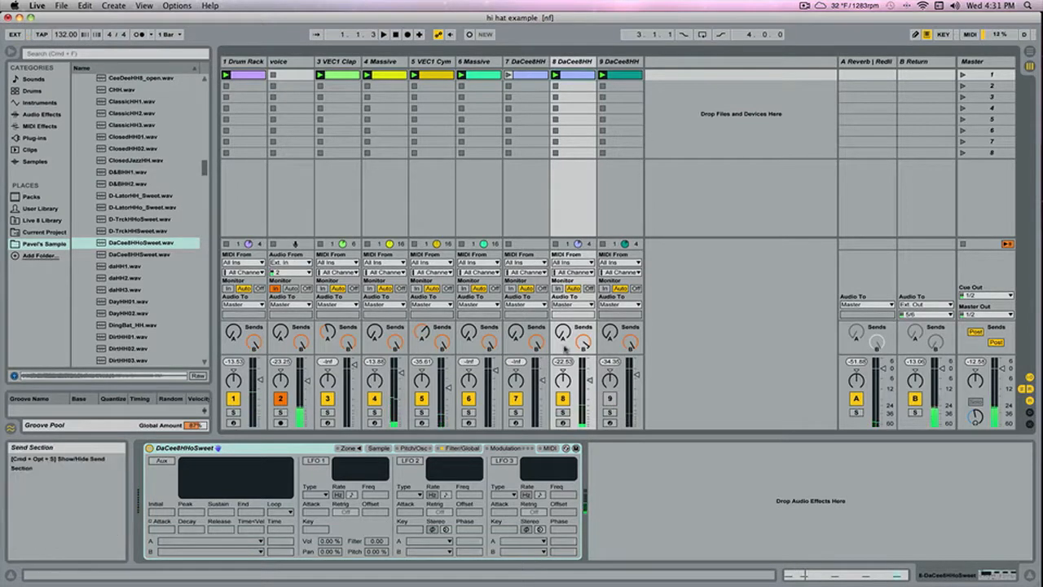
left_click(562, 397)
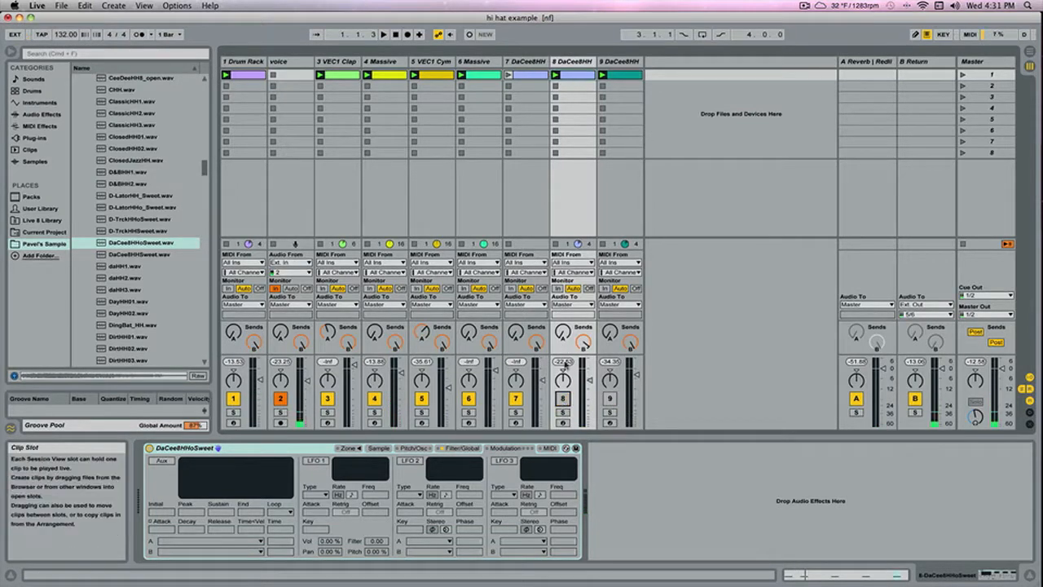
left_click(572, 61)
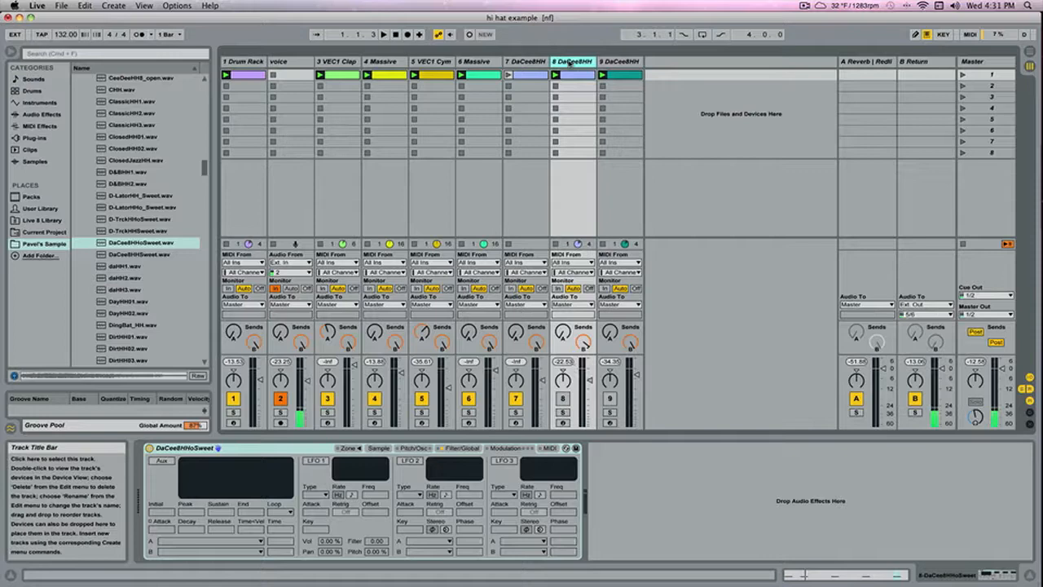
left_click(562, 398)
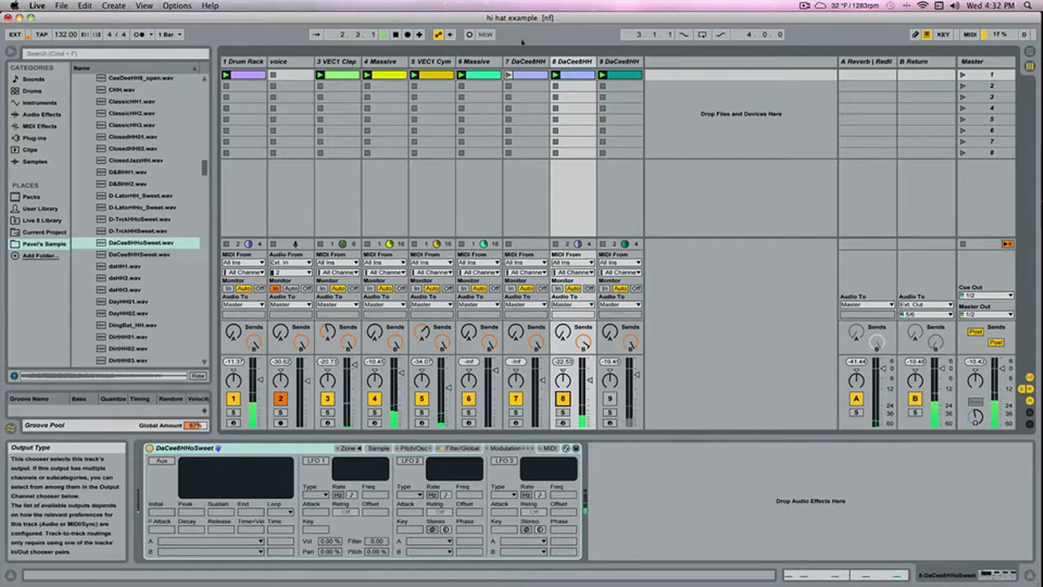
Delete the last hi-hat note, at 1.4.3, from track 8's MIDI clip.
left_click(852, 575)
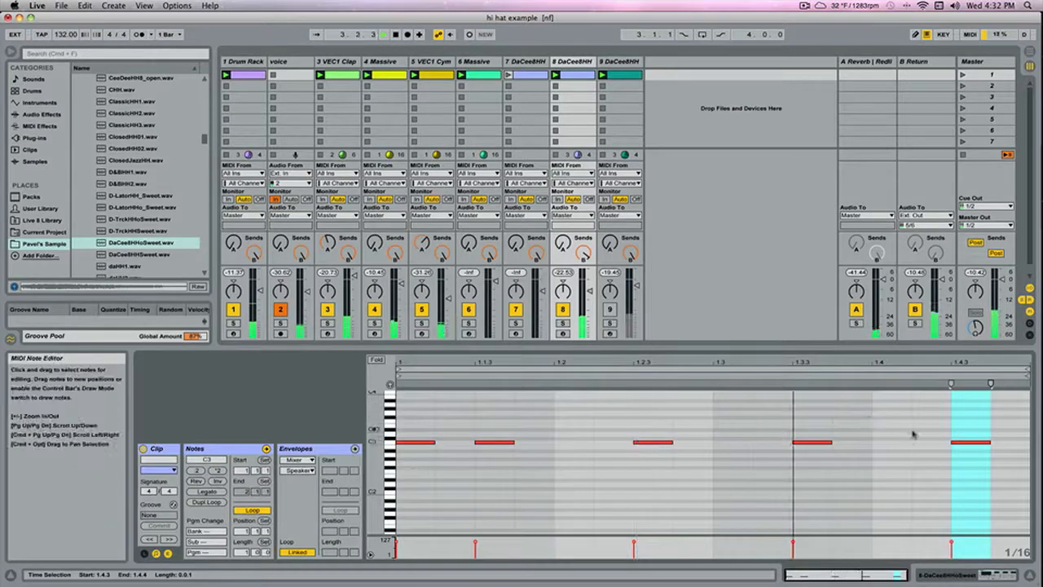
left_click(970, 441)
key("Delete")
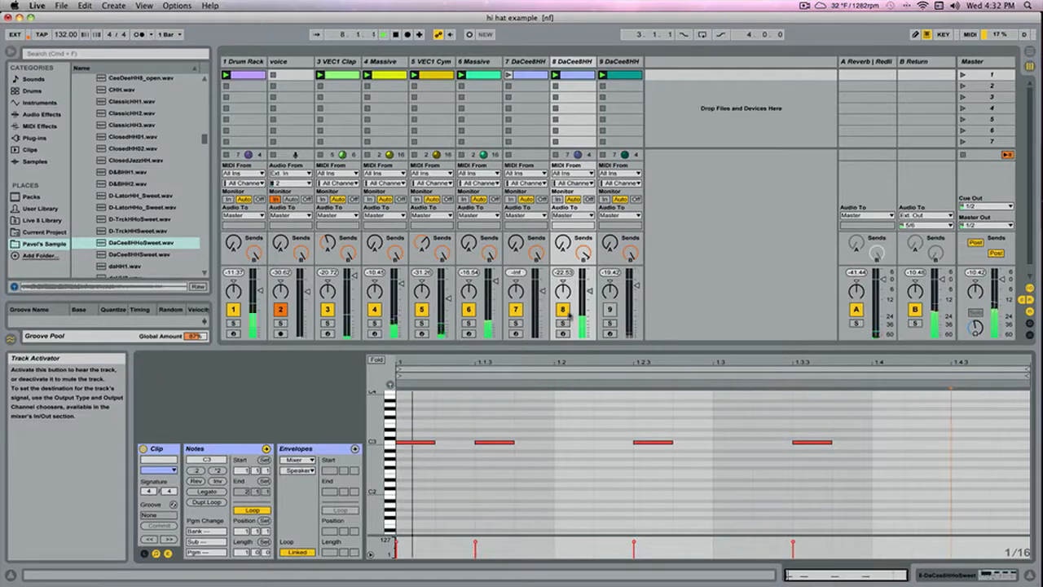
Compare hi-hat tracks 8 and 9 by alternating their mutes, set track 9's volume to -3.3 dB, and leave track 8 muted.
left_click(562, 309)
left_click(610, 309)
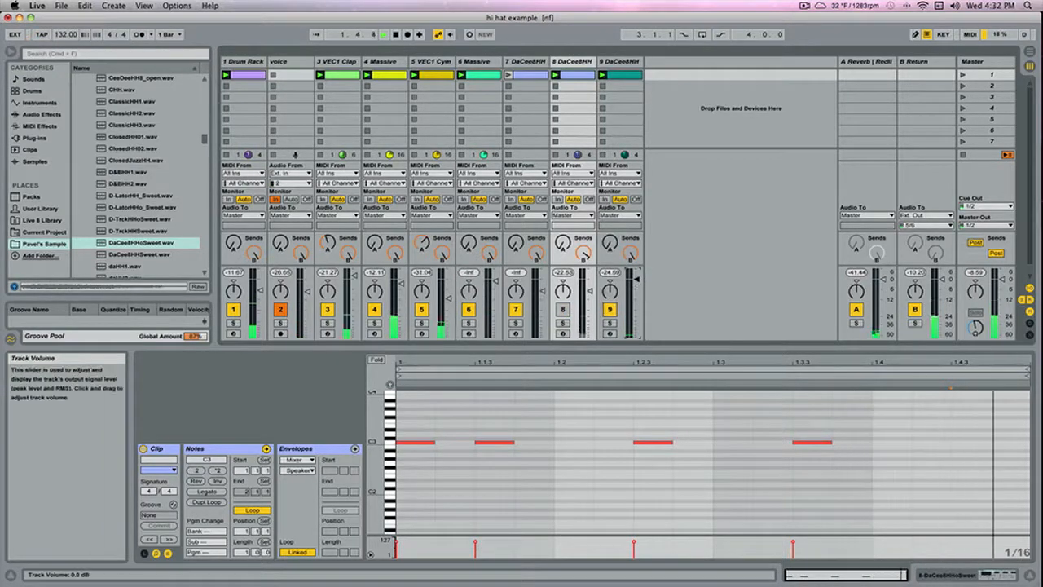
left_click_drag(636, 281, 636, 284)
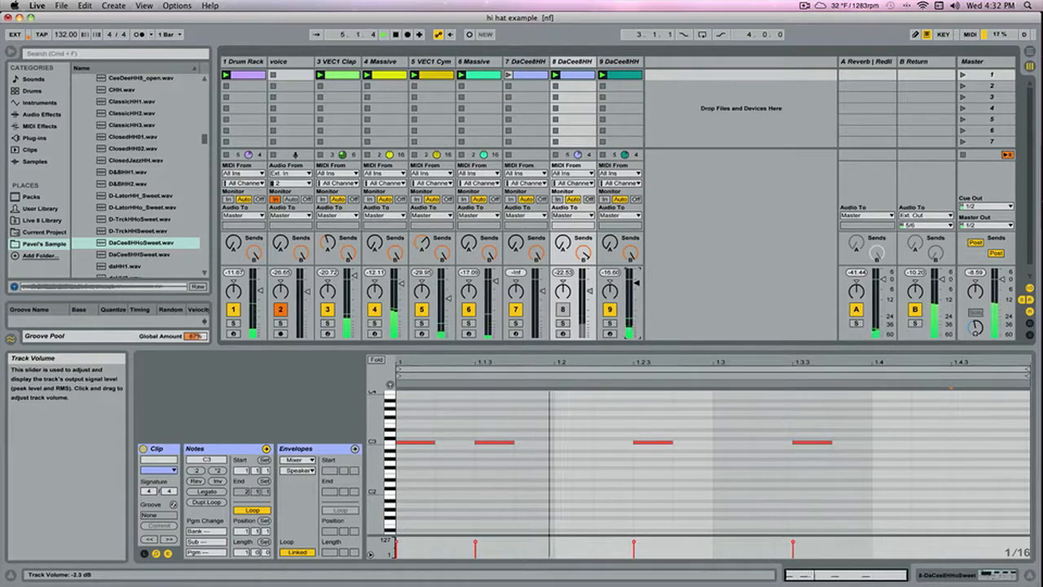
left_click(563, 309)
left_click(609, 310)
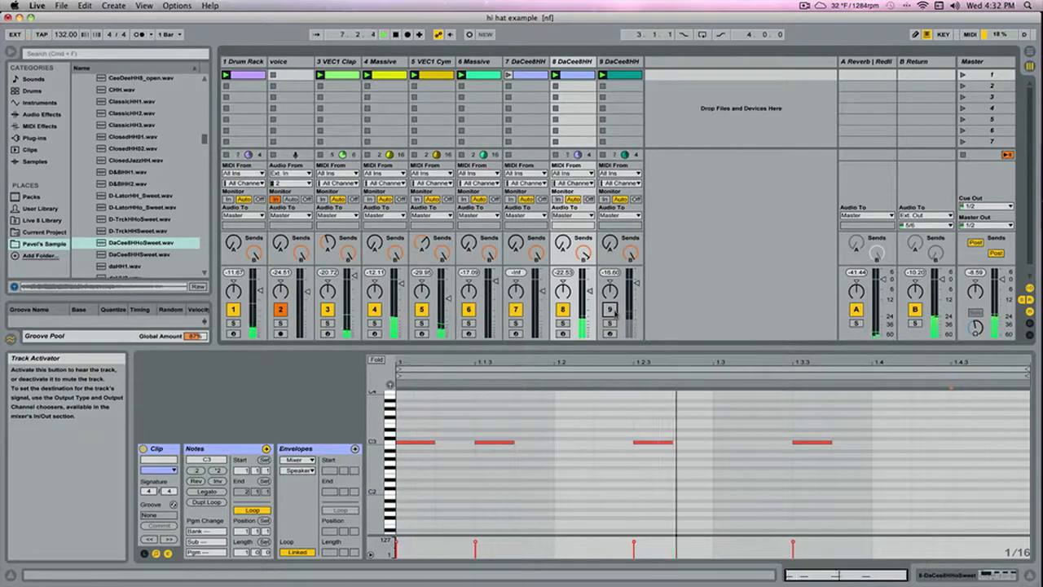
left_click(610, 310)
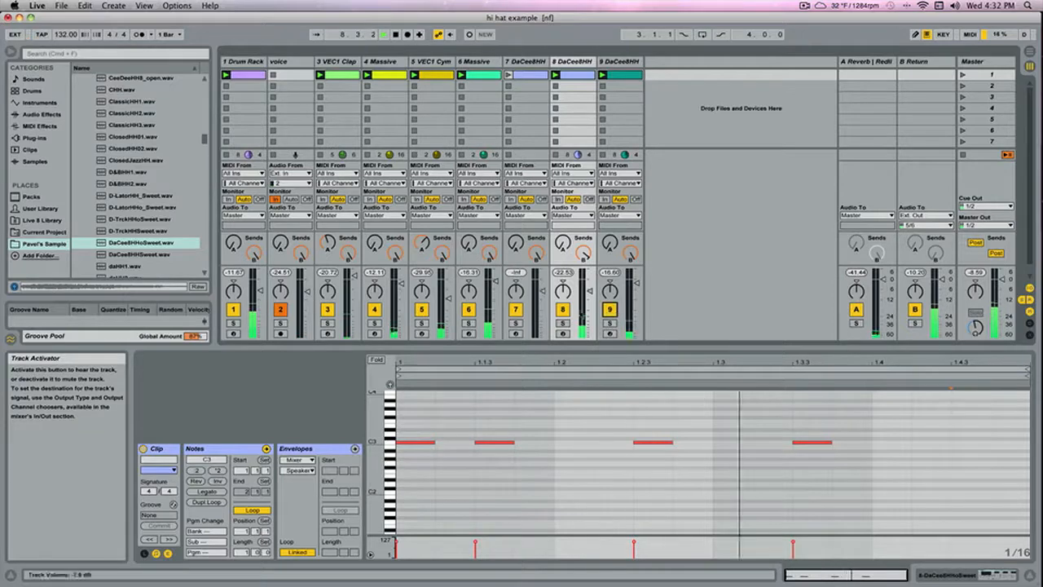
left_click(562, 310)
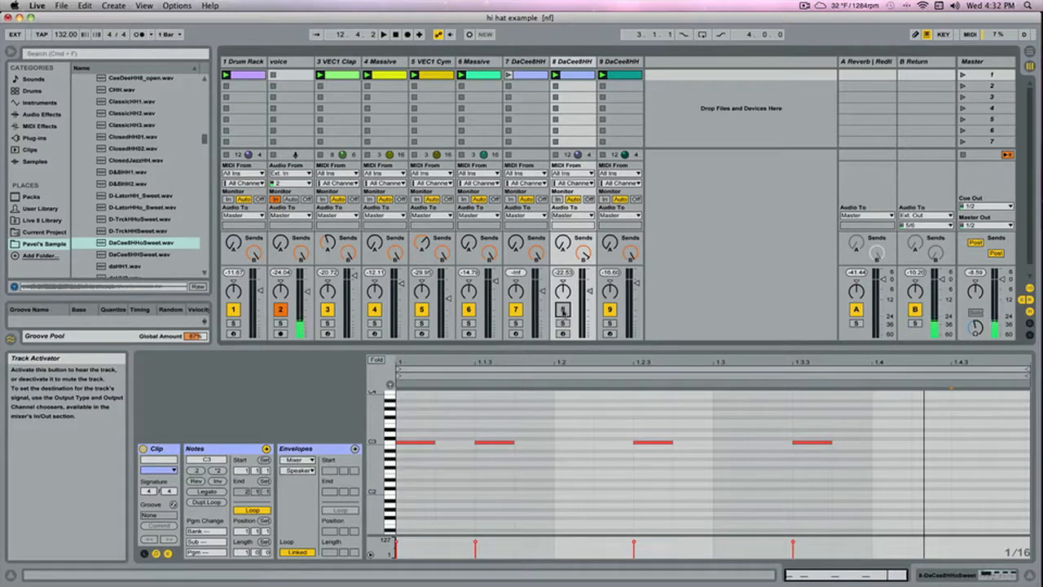
Show the devices of the Drum Rack track and solo it together with the voice track.
left_click(240, 62)
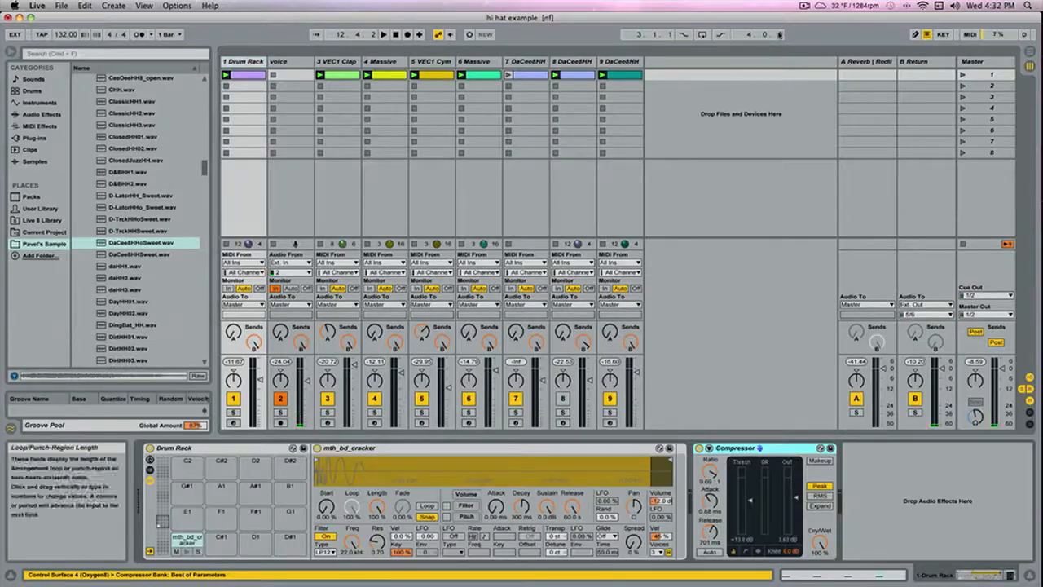
left_click(250, 63)
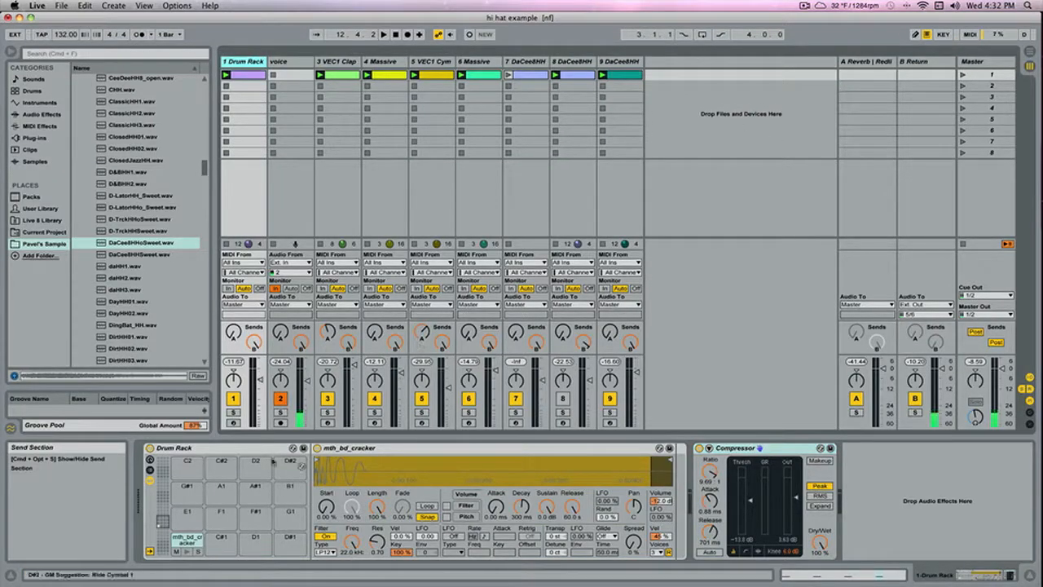
left_click(234, 413)
left_click(281, 412, "super")
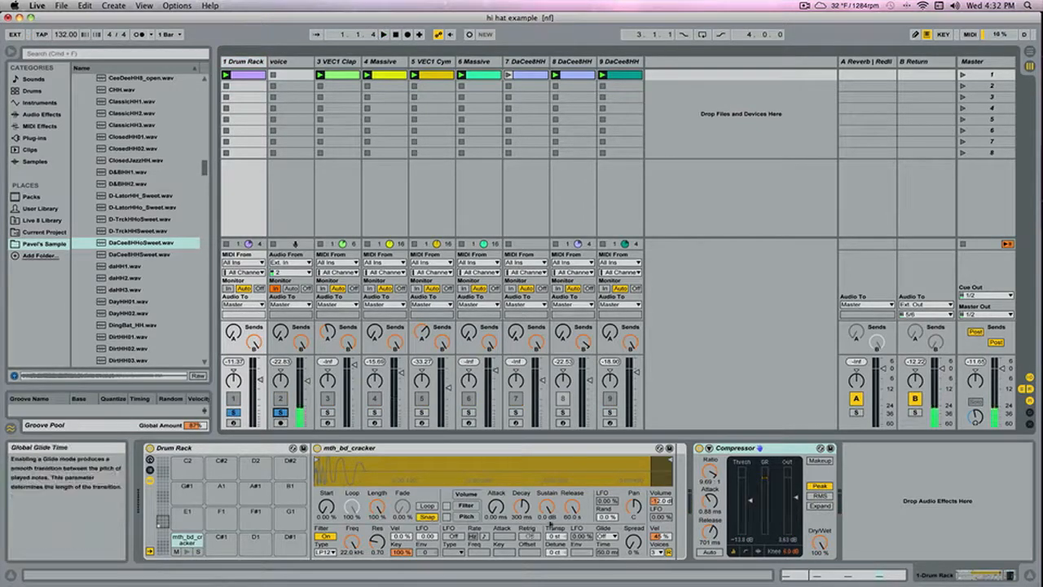
Enable the LFO of the mth_bd_cracker kick sample in the Drum Rack with retrigger off.
left_click(378, 448)
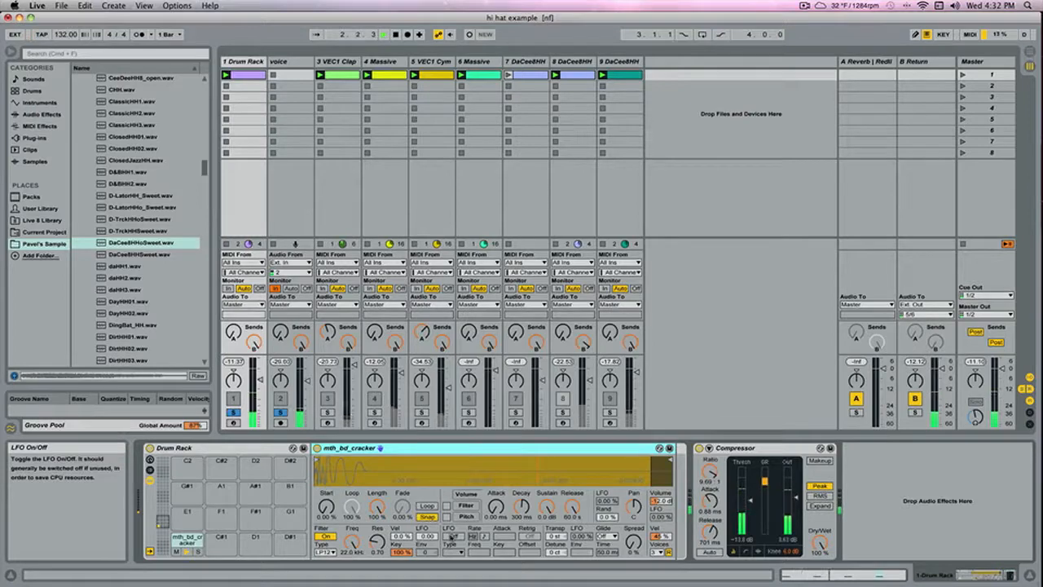
left_click(450, 536)
left_click(529, 537)
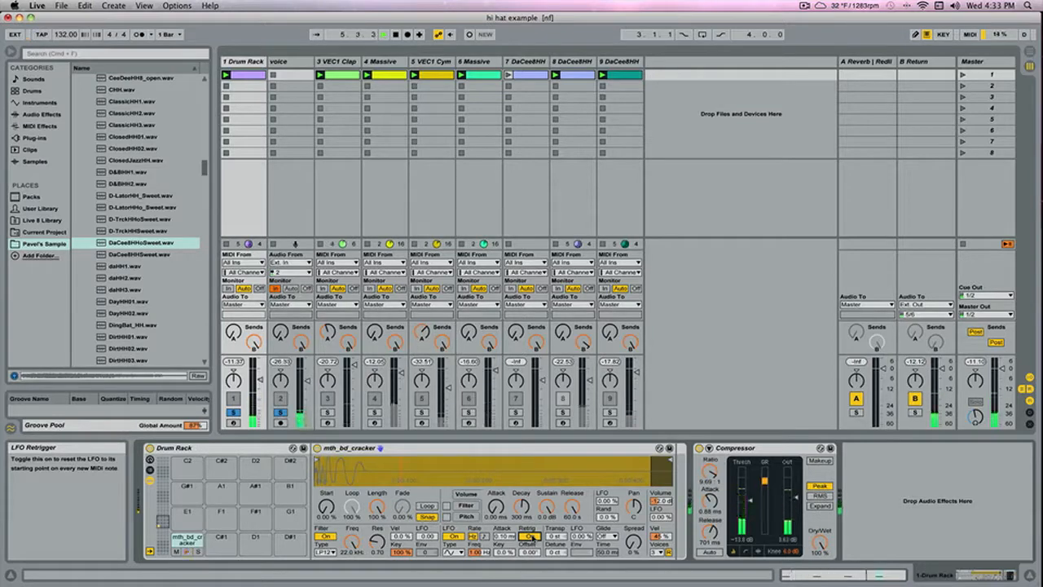
left_click(529, 537)
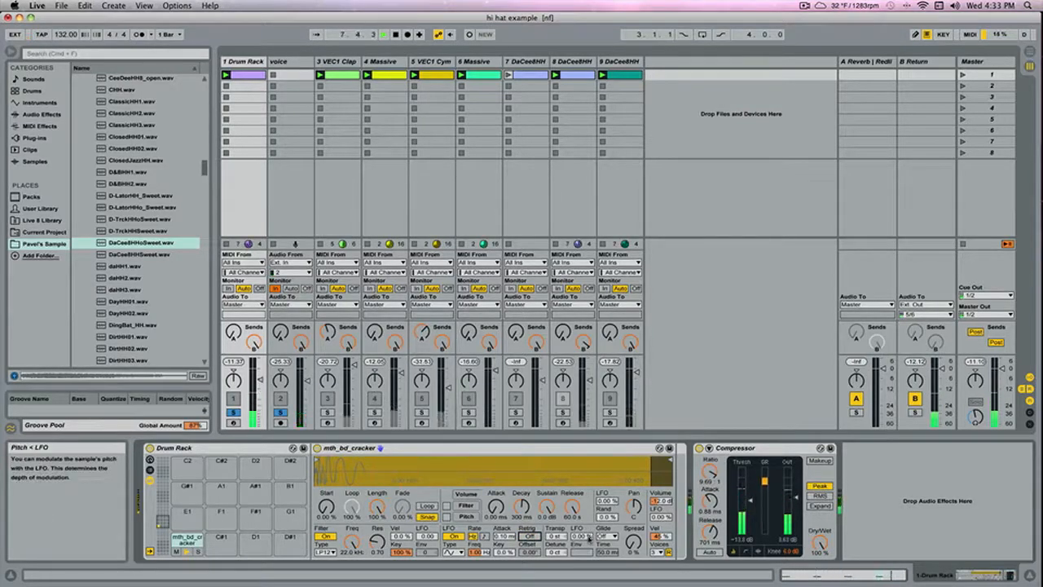
Try full LFO pitch modulation on the kick, and set the LFO frequency to 0.44 Hz and pitch amount to 9.28%.
left_click_drag(587, 536, 587, 485)
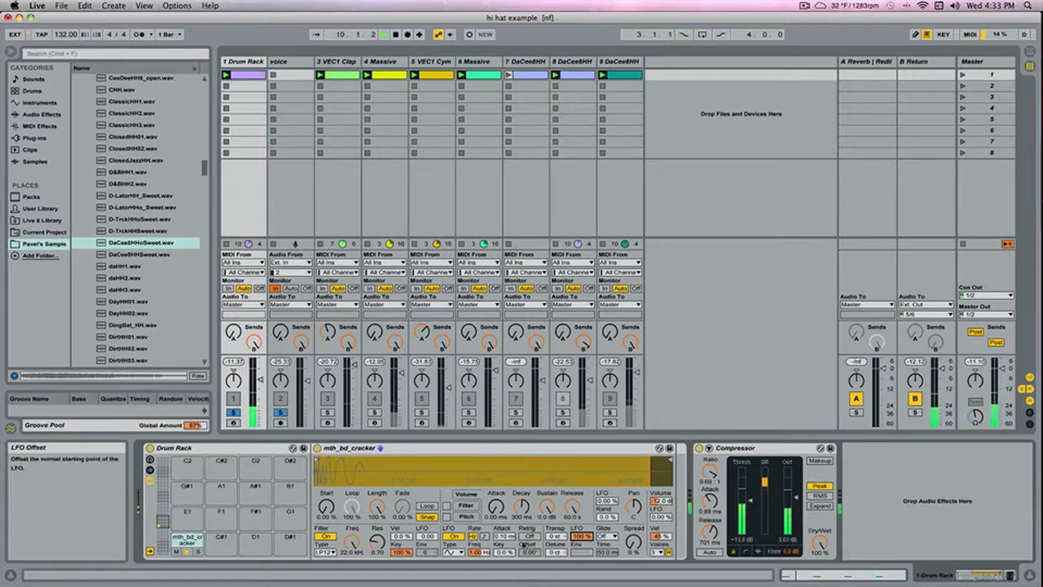
left_click_drag(474, 551, 474, 557)
left_click_drag(587, 537, 587, 550)
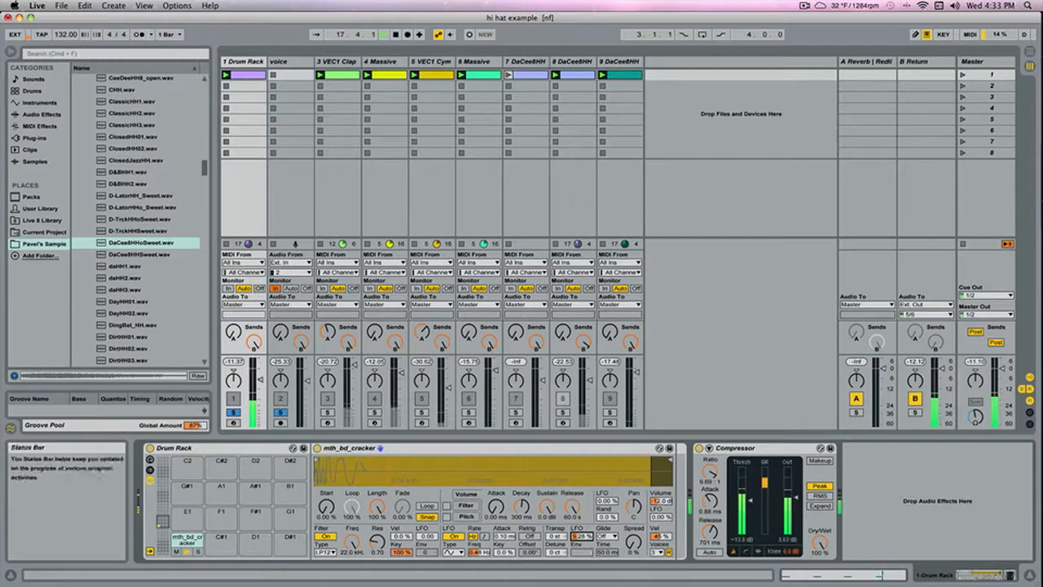
left_click(234, 412)
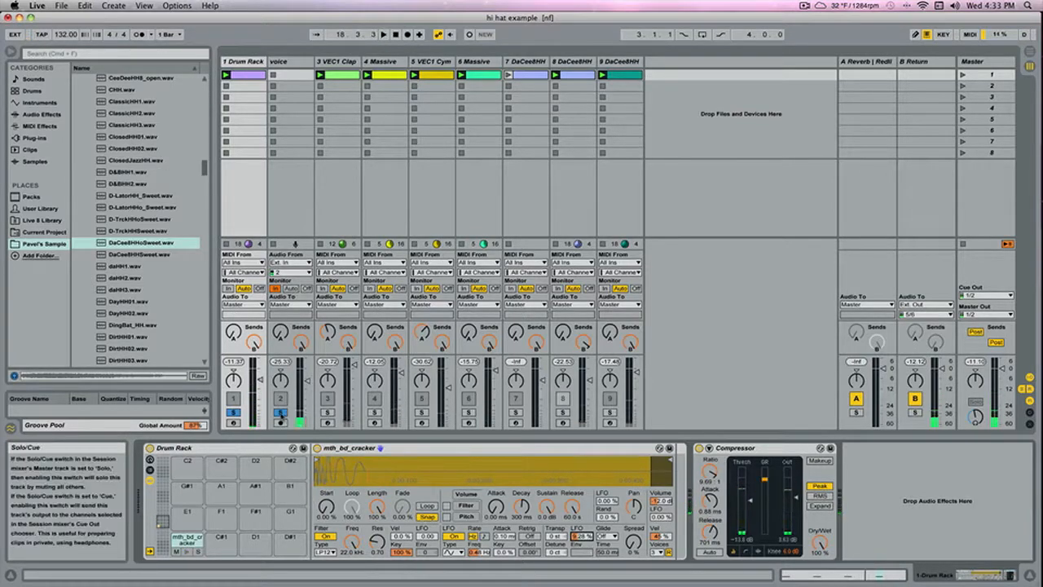
Unsolo the Drum Rack and voice tracks, and show the LFO modulation settings of the VEC1 Clap 023 sampler.
left_click(234, 412)
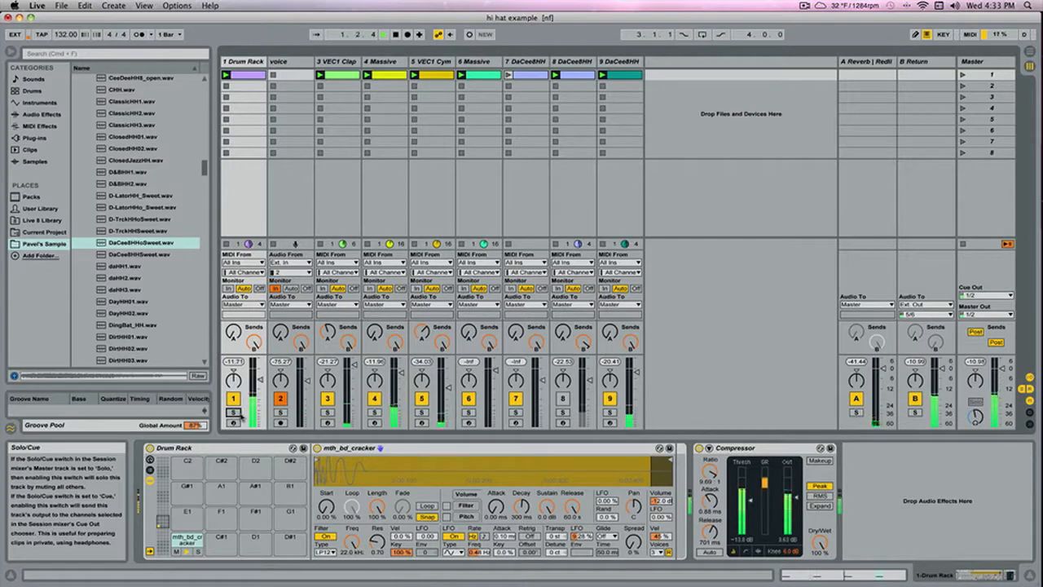
left_click(346, 62)
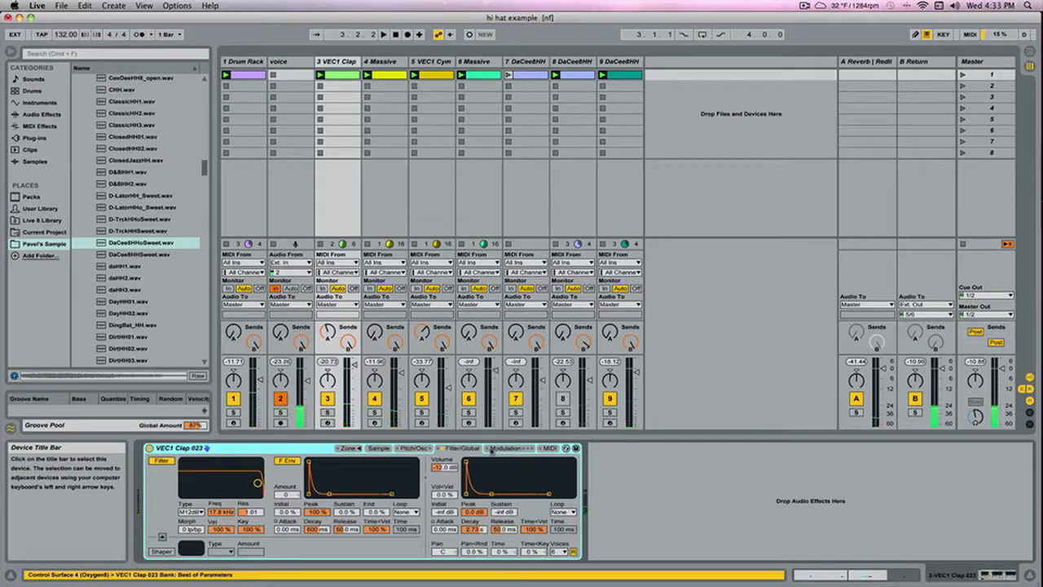
left_click(338, 62)
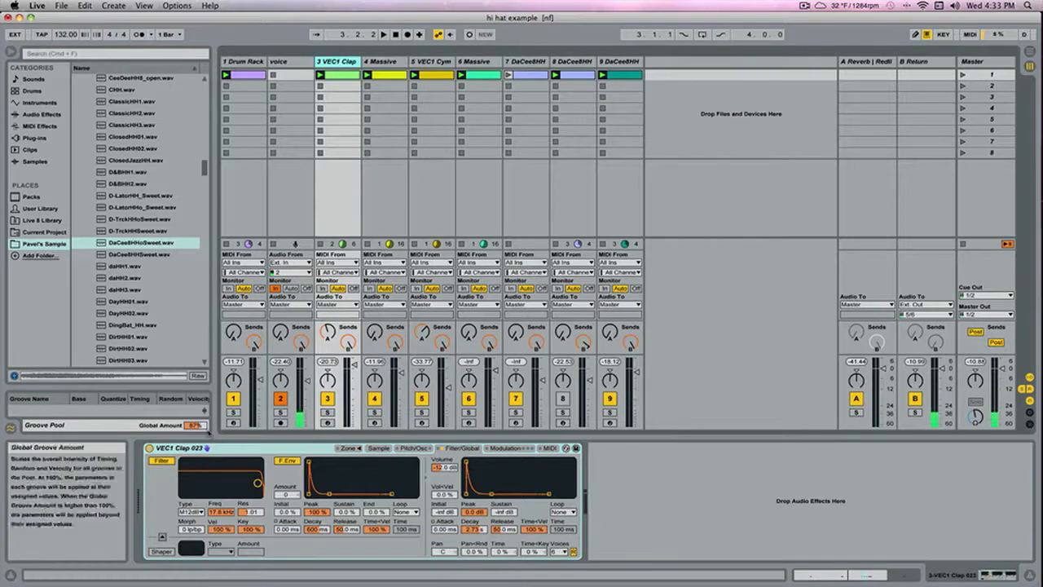
left_click(422, 450)
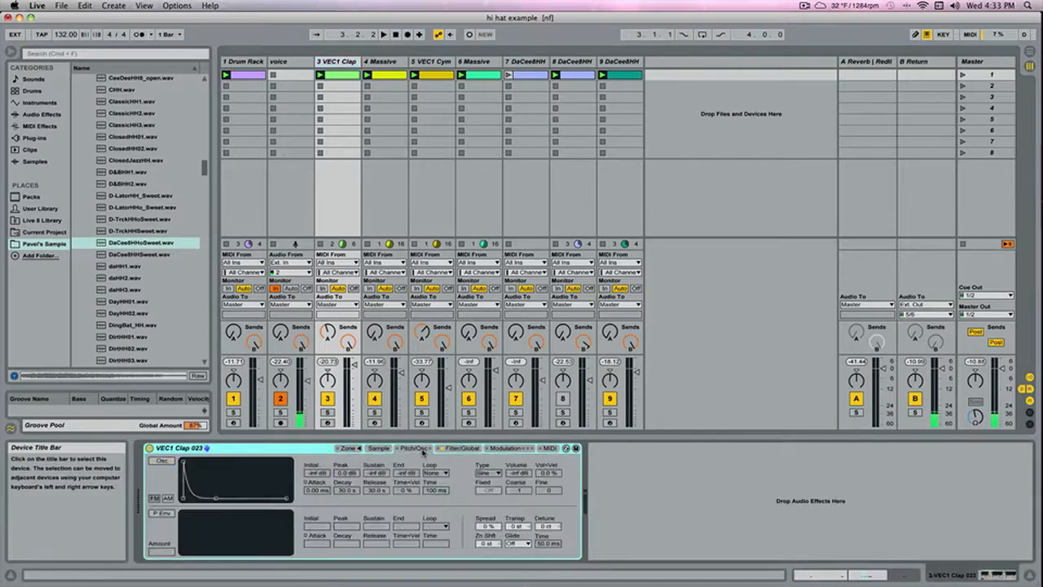
left_click(501, 448)
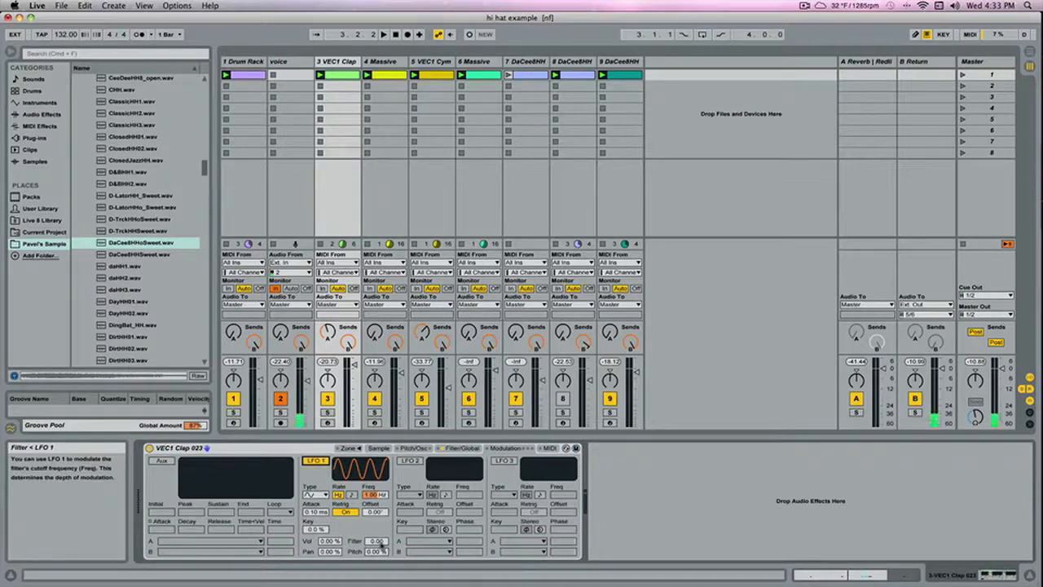
Enable LFO 2 of the clap sampler with retrigger off, and assign its destination A to Pitch.
left_click(408, 460)
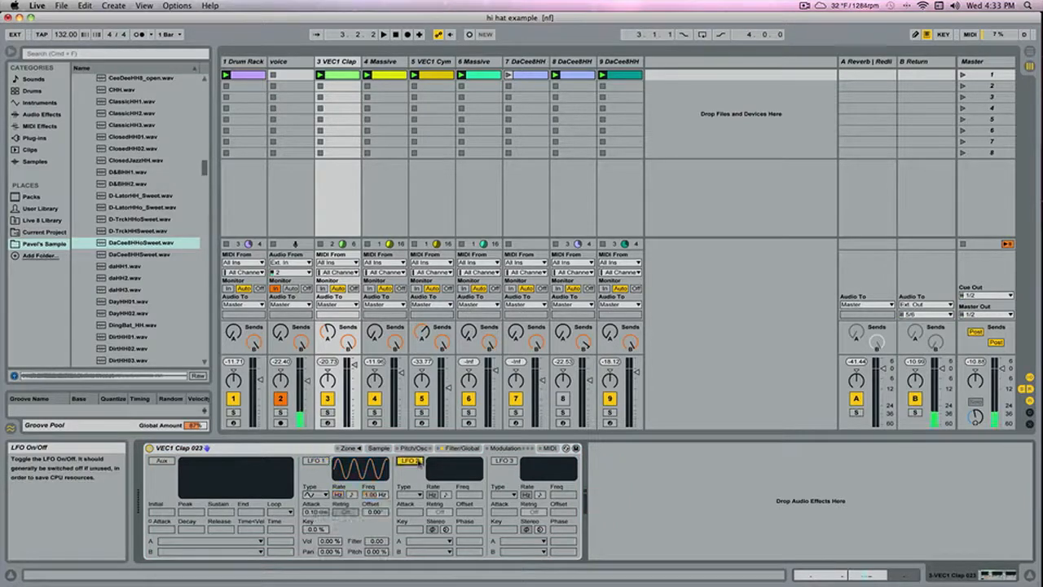
left_click(429, 541)
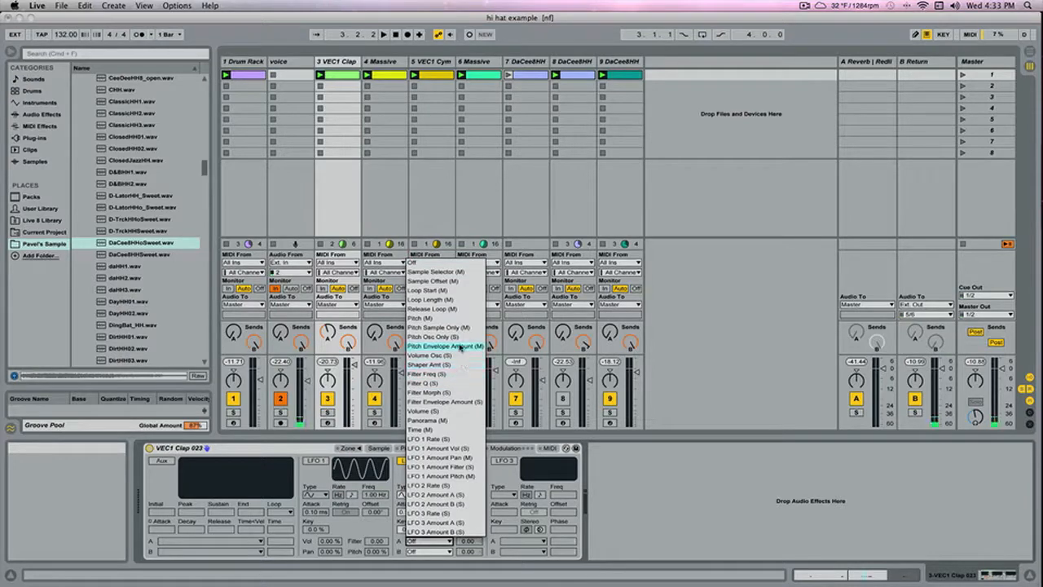
left_click(453, 318)
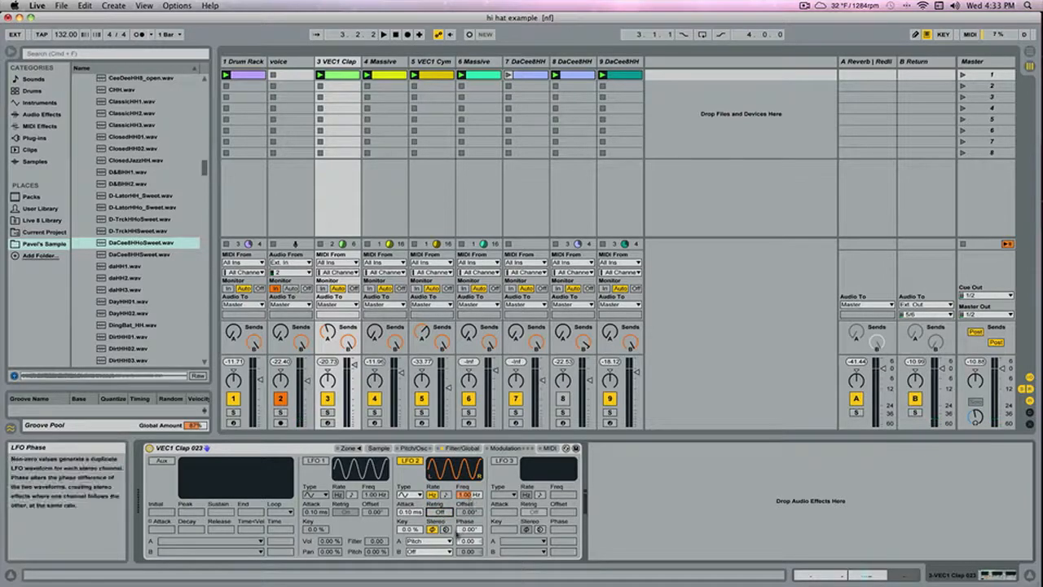
Play the loop while raising LFO 2's pitch modulation amount to about 71, and set it to 51.00.
mouse_move(467, 540)
left_mouse_down()
mouse_move(468, 505)
mouse_move(467, 525)
left_mouse_up()
key("space")
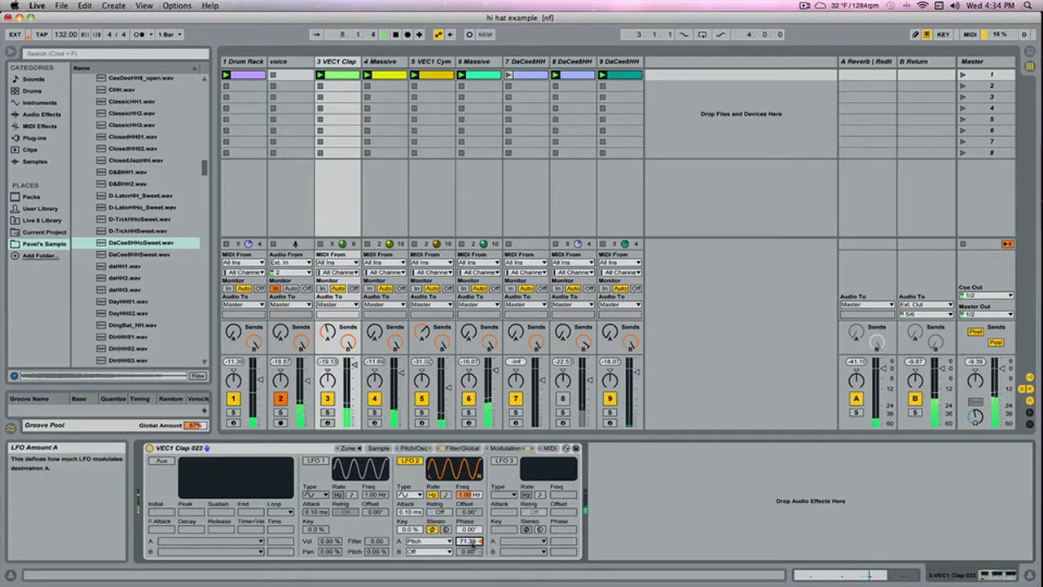
left_click_drag(469, 541, 469, 546)
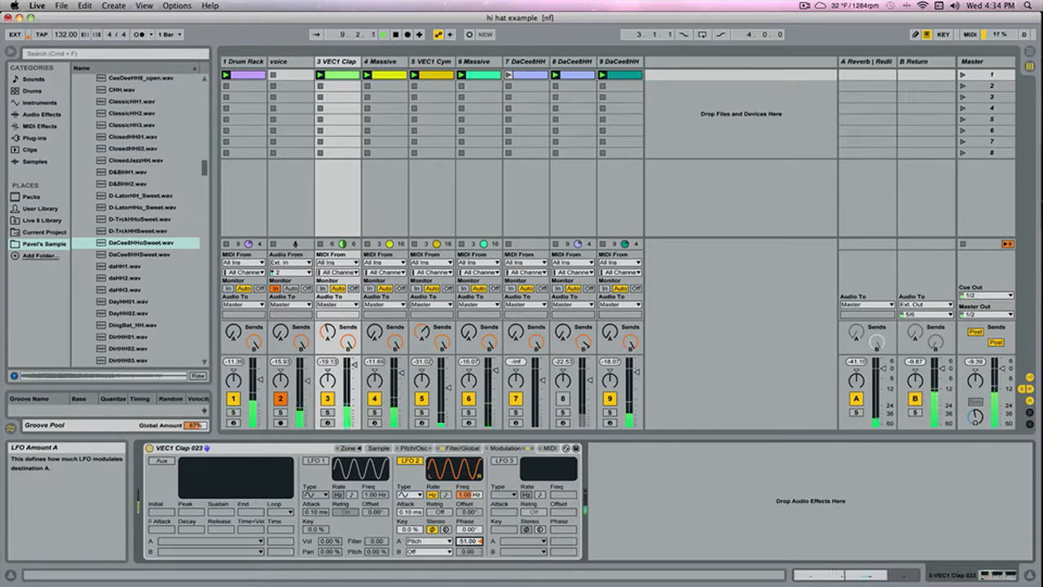